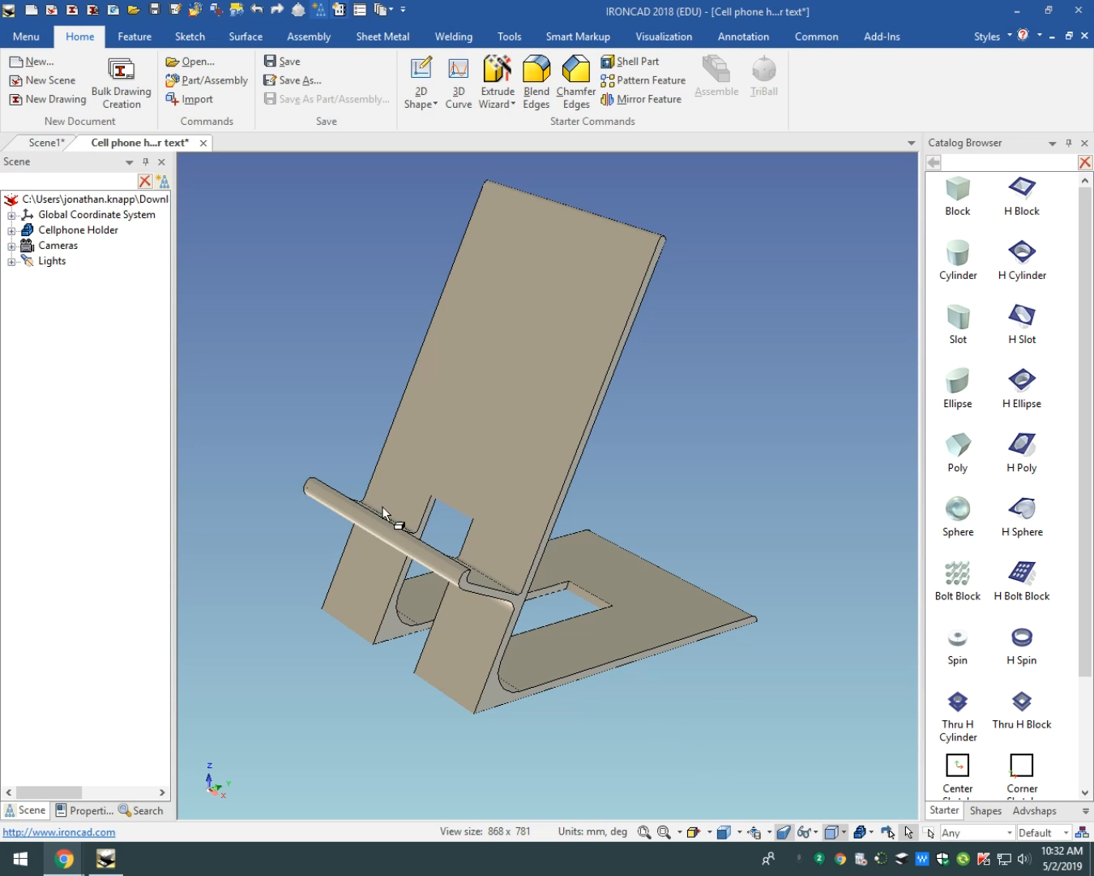
- Show the cell phone holder in the FRONT view and fit it to the scene
{"action": "middle_click_drag", "start_coordinate": [307, 598], "coordinate": [334, 642]}
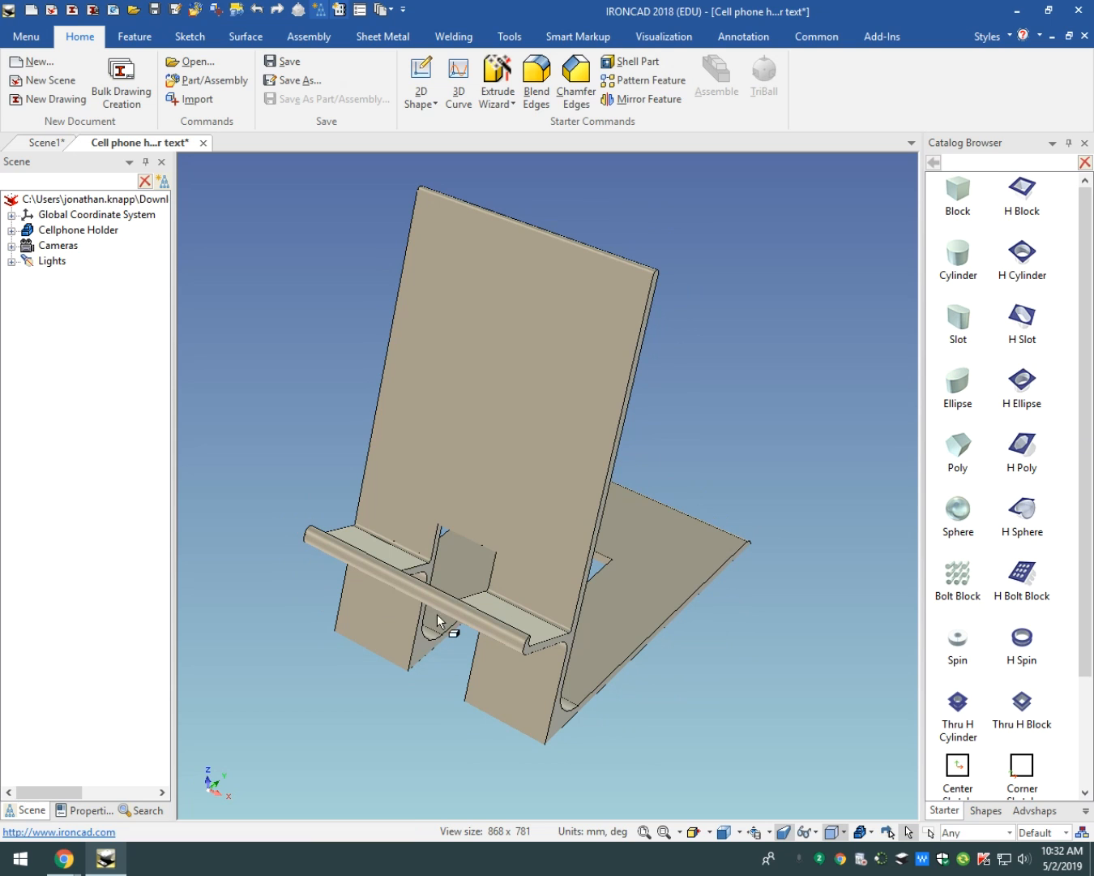
{"action": "middle_click_drag", "start_coordinate": [429, 683], "coordinate": [391, 634]}
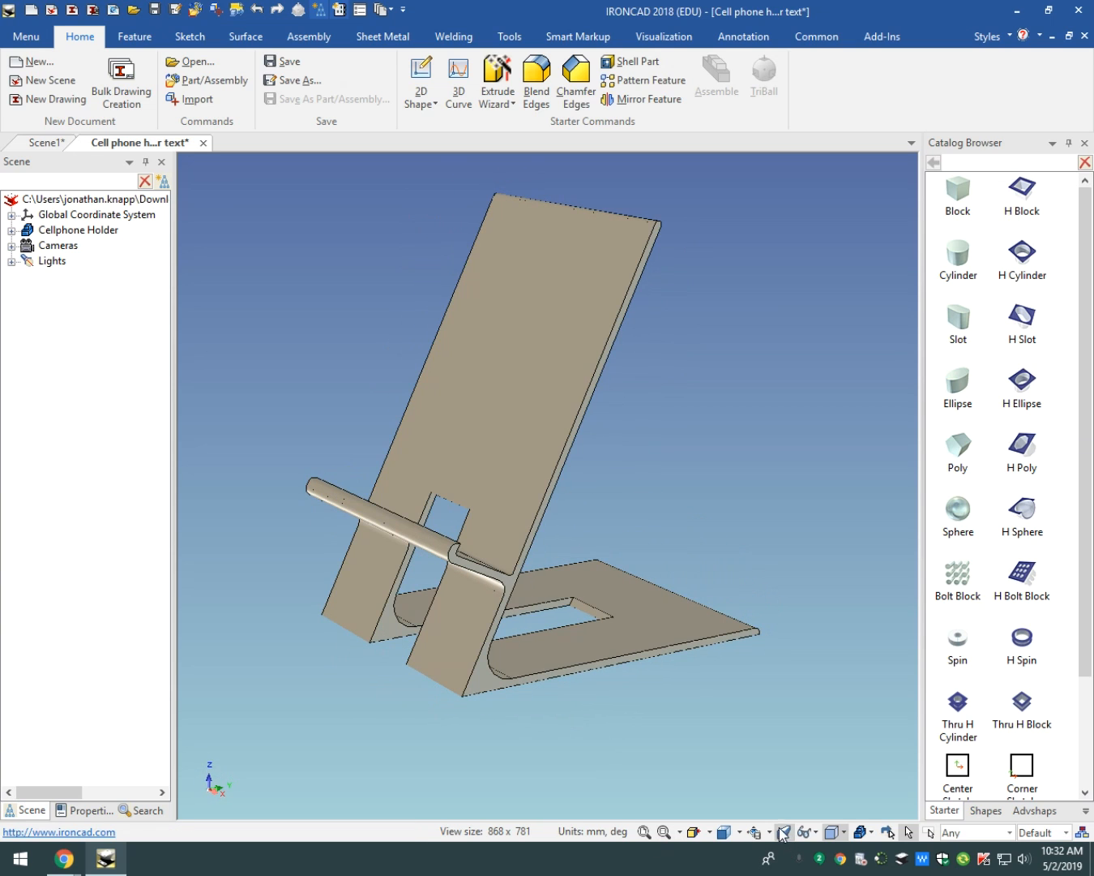
{"action": "left_click", "coordinate": [739, 831]}
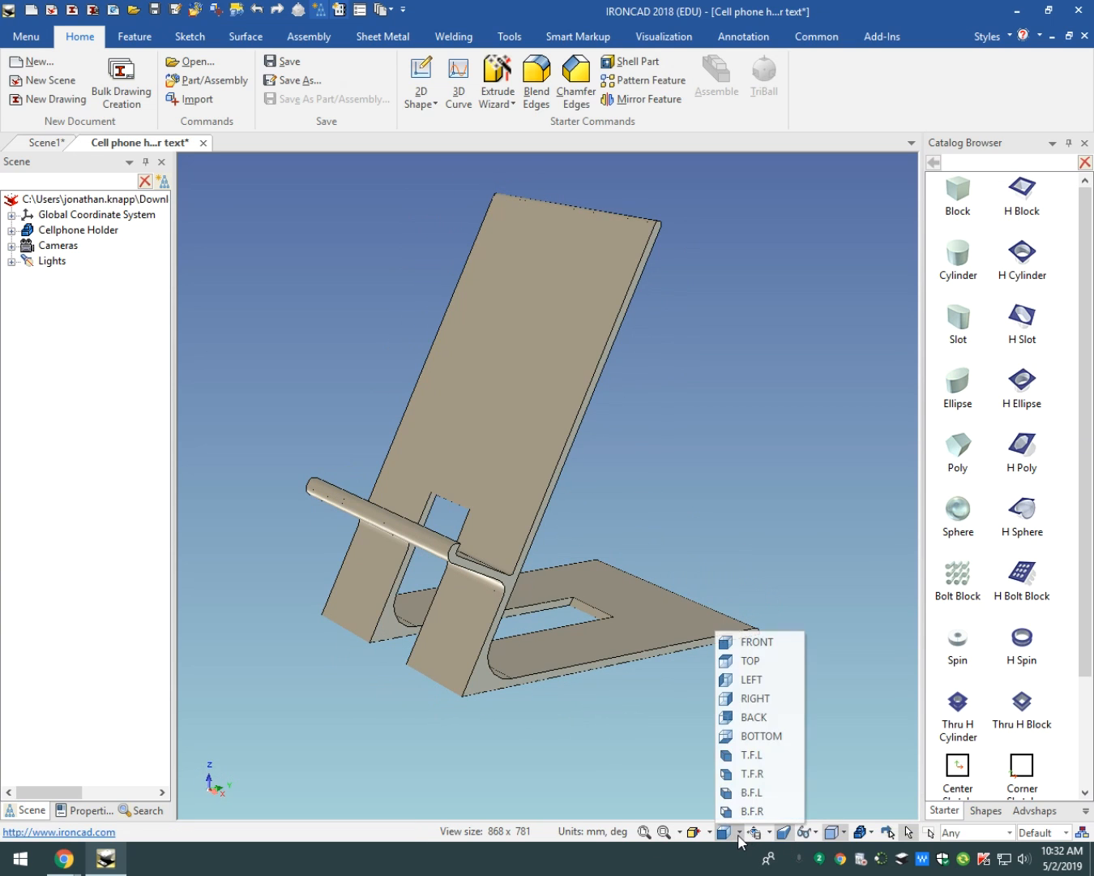
{"action": "left_click", "coordinate": [758, 640]}
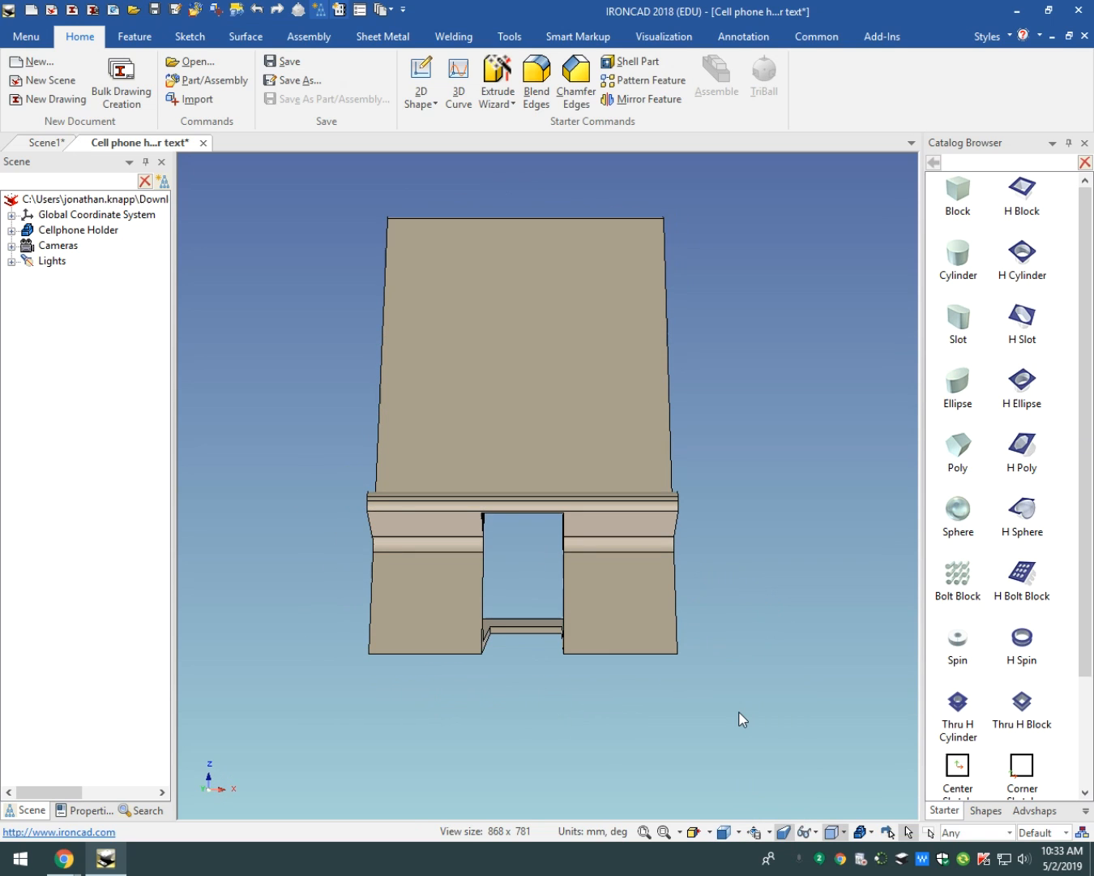
{"action": "left_click", "coordinate": [645, 832]}
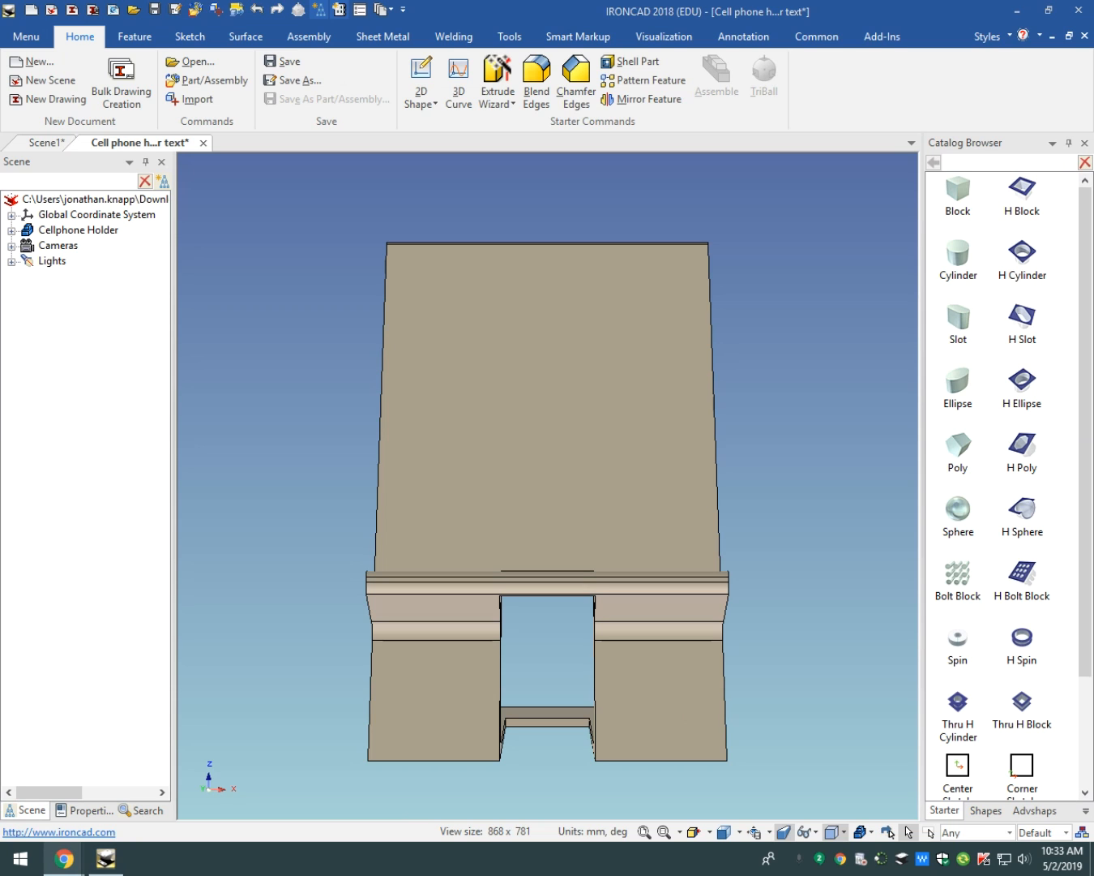
- Switch to Chrome and open the bookmarked 8th Grade Technology Spring 2019 - Technological Systems class page
{"action": "left_click", "coordinate": [64, 858]}
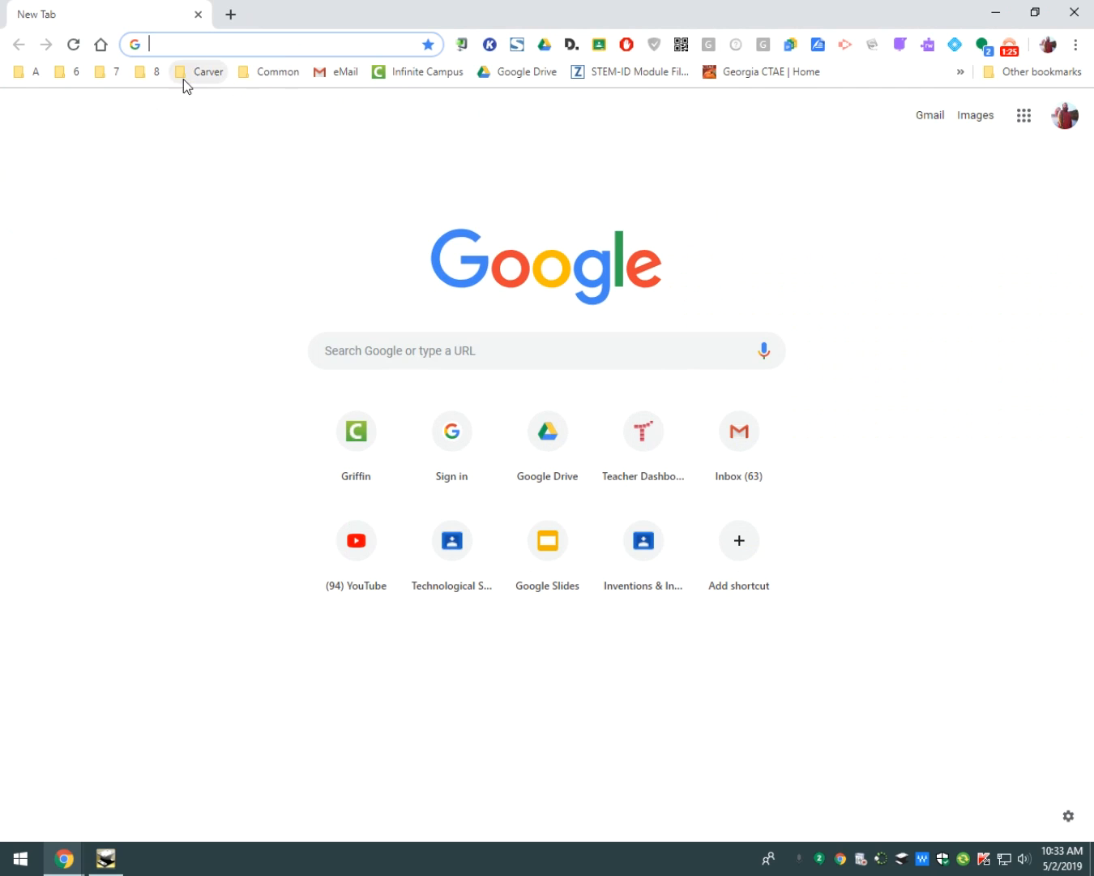
{"action": "left_click", "coordinate": [147, 71]}
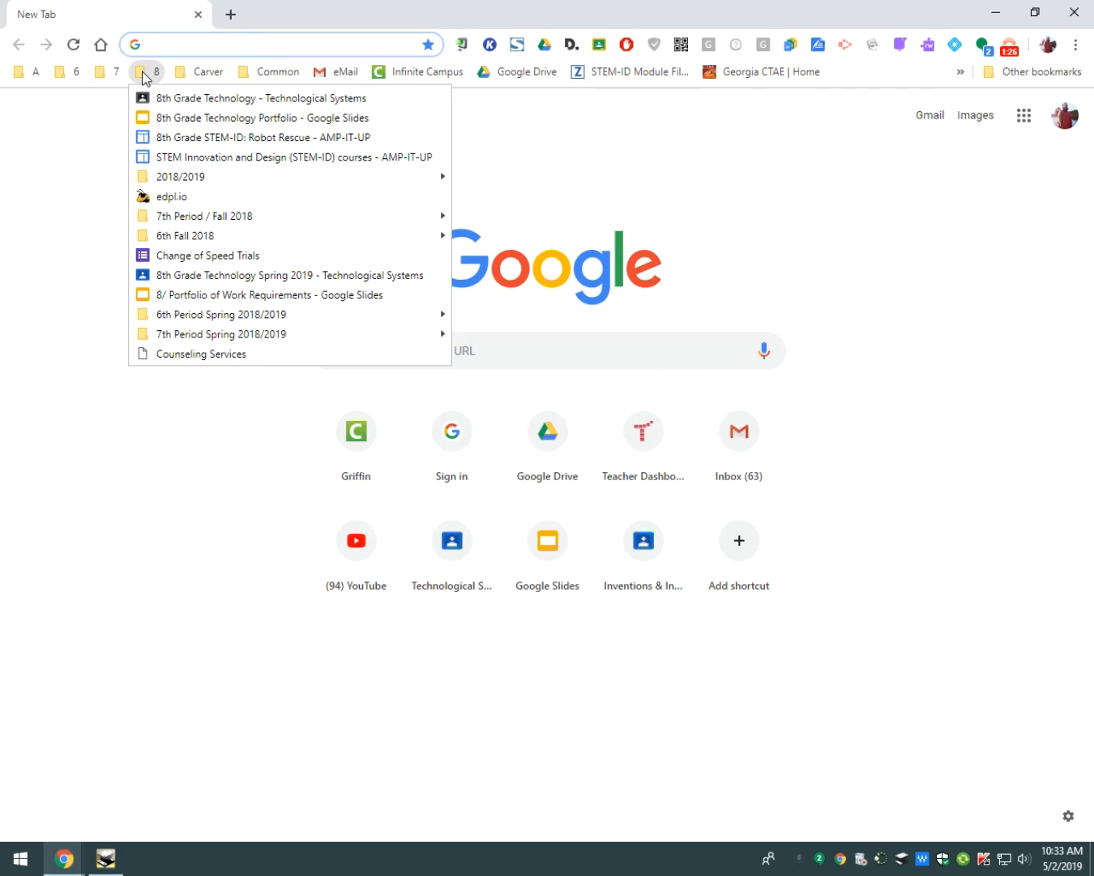
{"action": "left_click", "coordinate": [171, 275]}
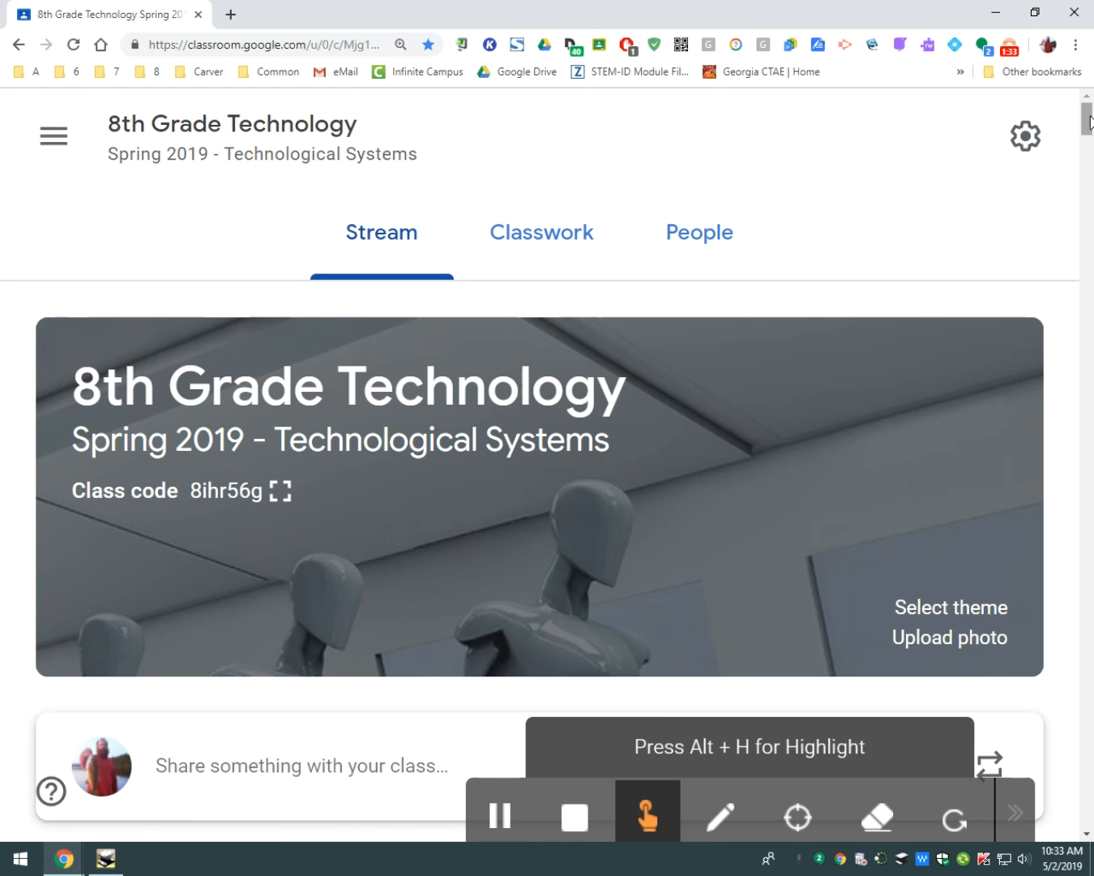
- Find the Eagle Catalog assignment in the class stream and open its instructions
{"action": "scroll", "coordinate": [1090, 138], "scroll_direction": "down", "scroll_amount": 5}
{"action": "left_click_drag", "start_coordinate": [1090, 137], "coordinate": [1087, 384]}
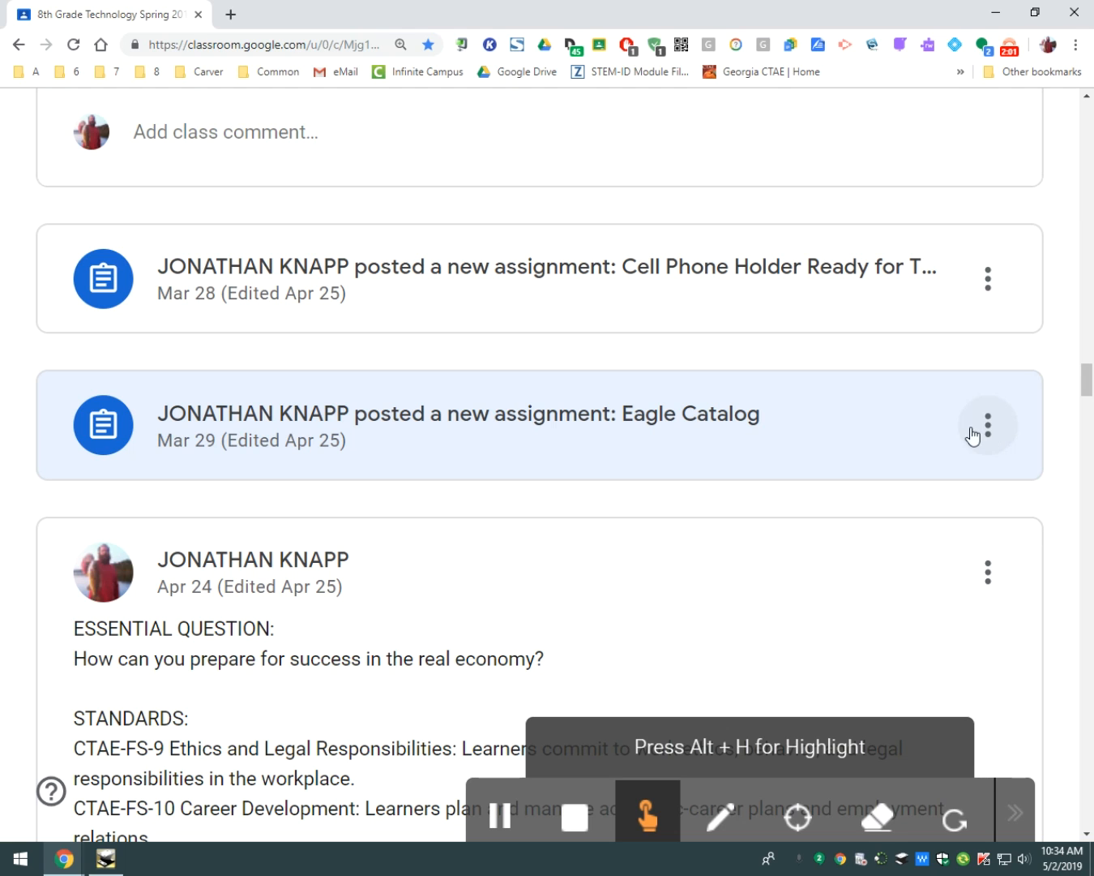
{"action": "left_click", "coordinate": [775, 428]}
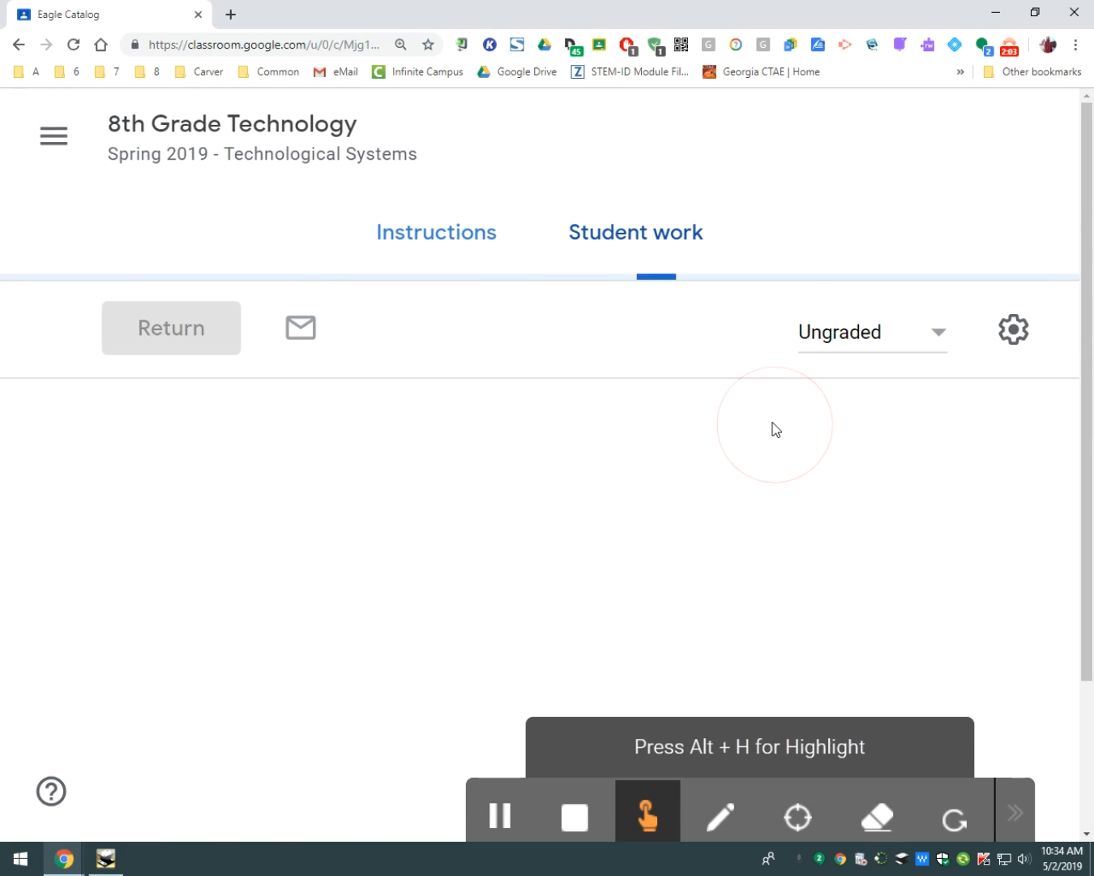
{"action": "left_click", "coordinate": [451, 237]}
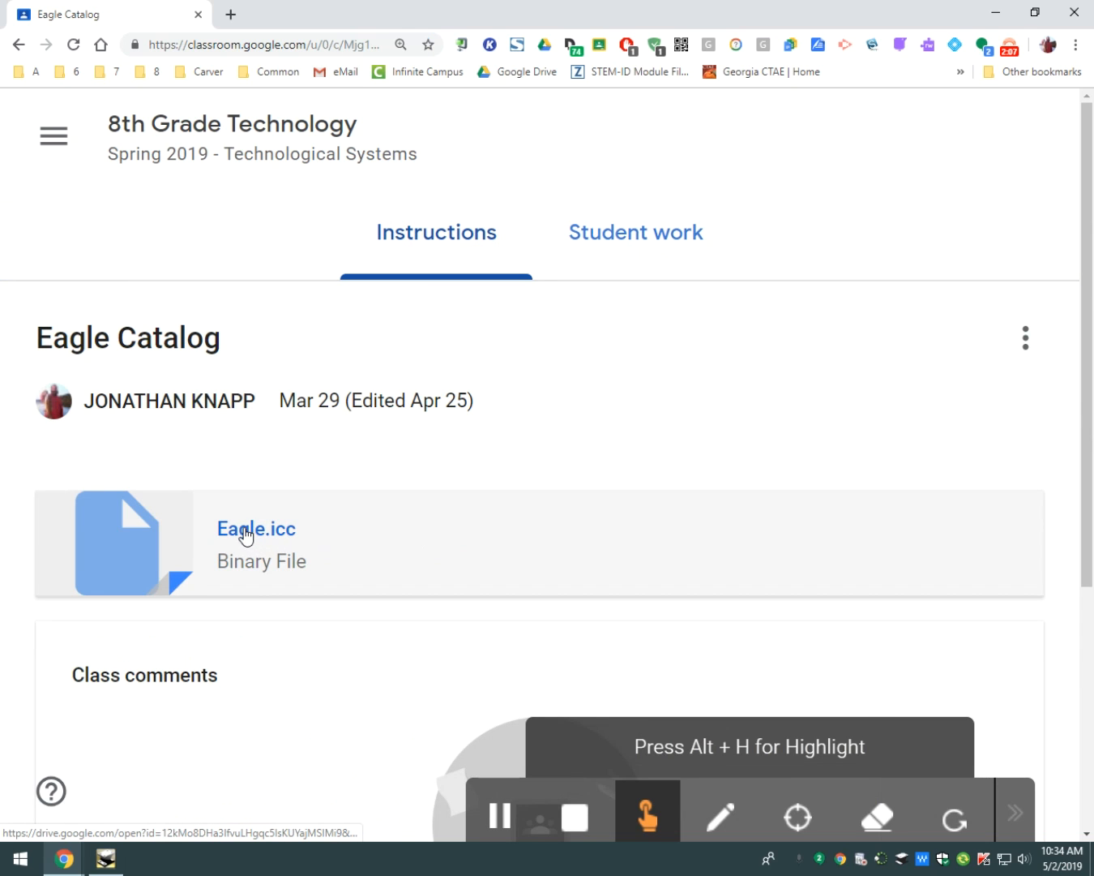
- Open the attached Eagle.icc file in Google Drive and download it
{"action": "left_click", "coordinate": [240, 536]}
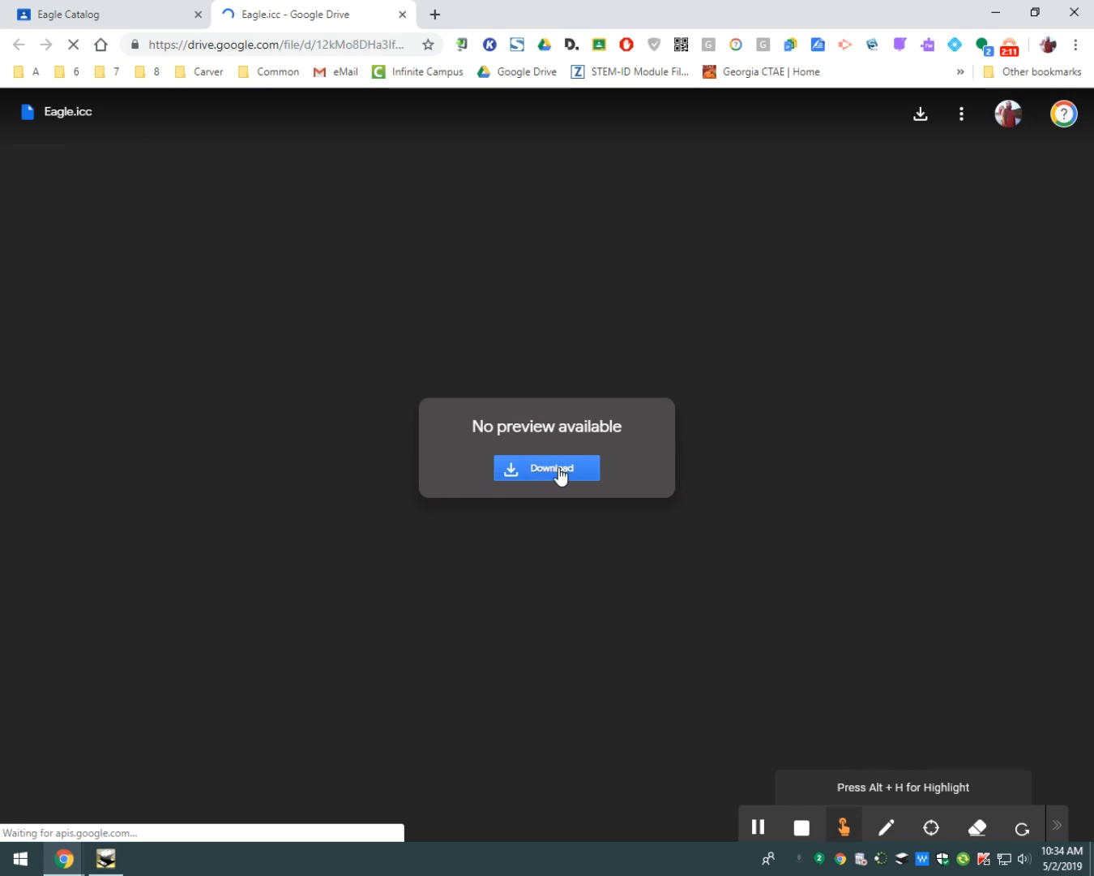
{"action": "left_click", "coordinate": [559, 470]}
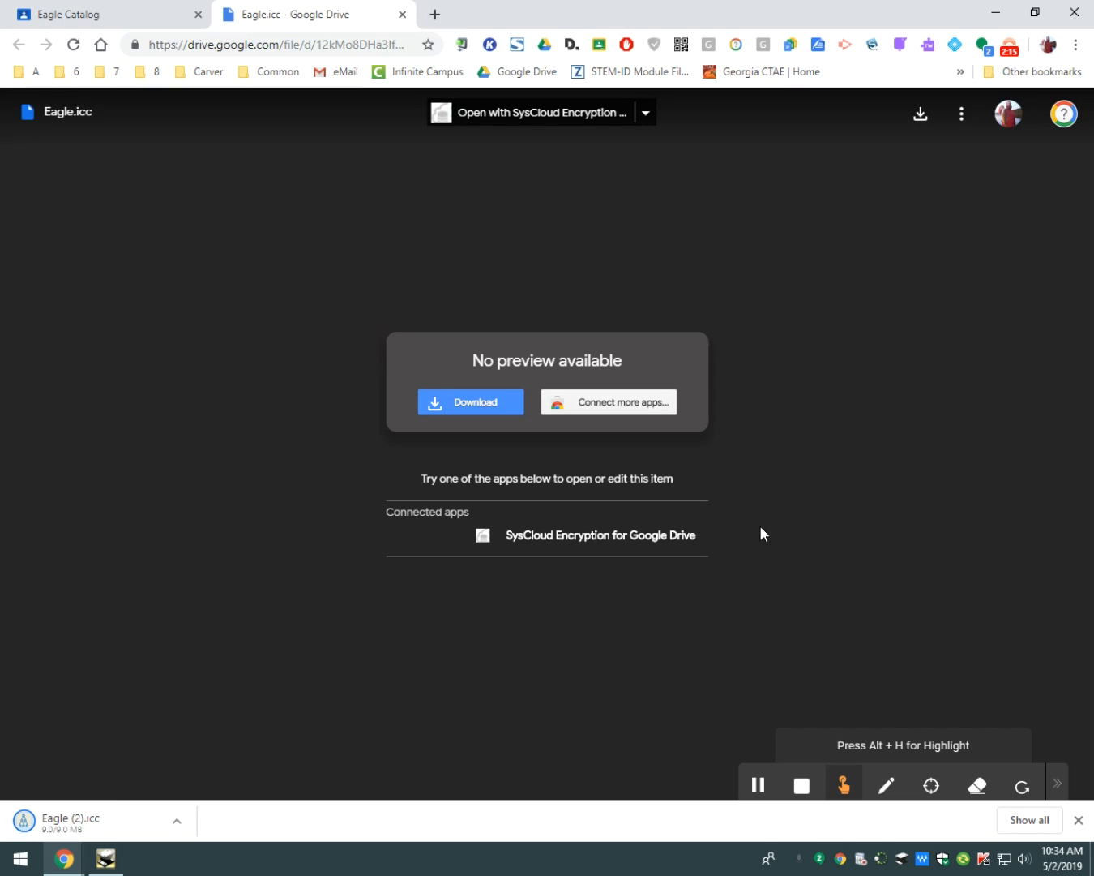
{"action": "left_click", "coordinate": [461, 407]}
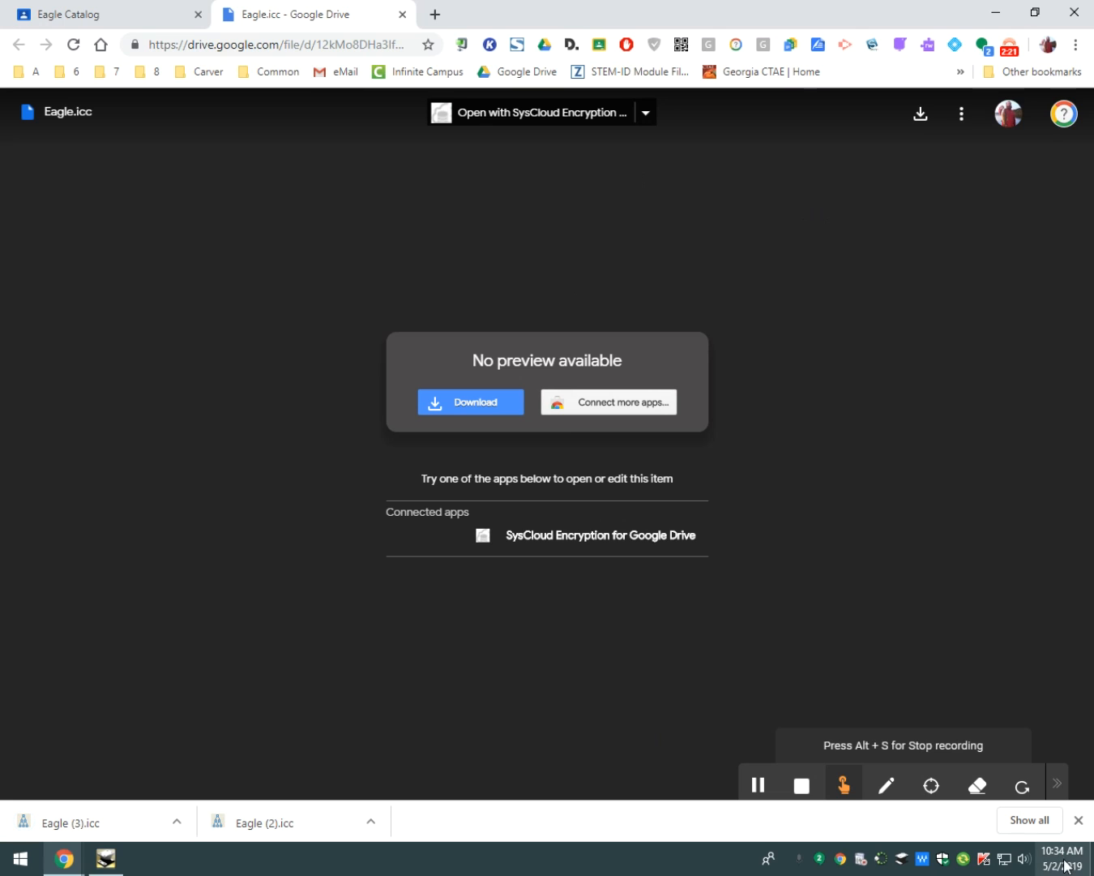
- Dismiss the downloads list, close the Eagle.icc page and exit Chrome to return to IRONCAD
{"action": "left_click", "coordinate": [1078, 820]}
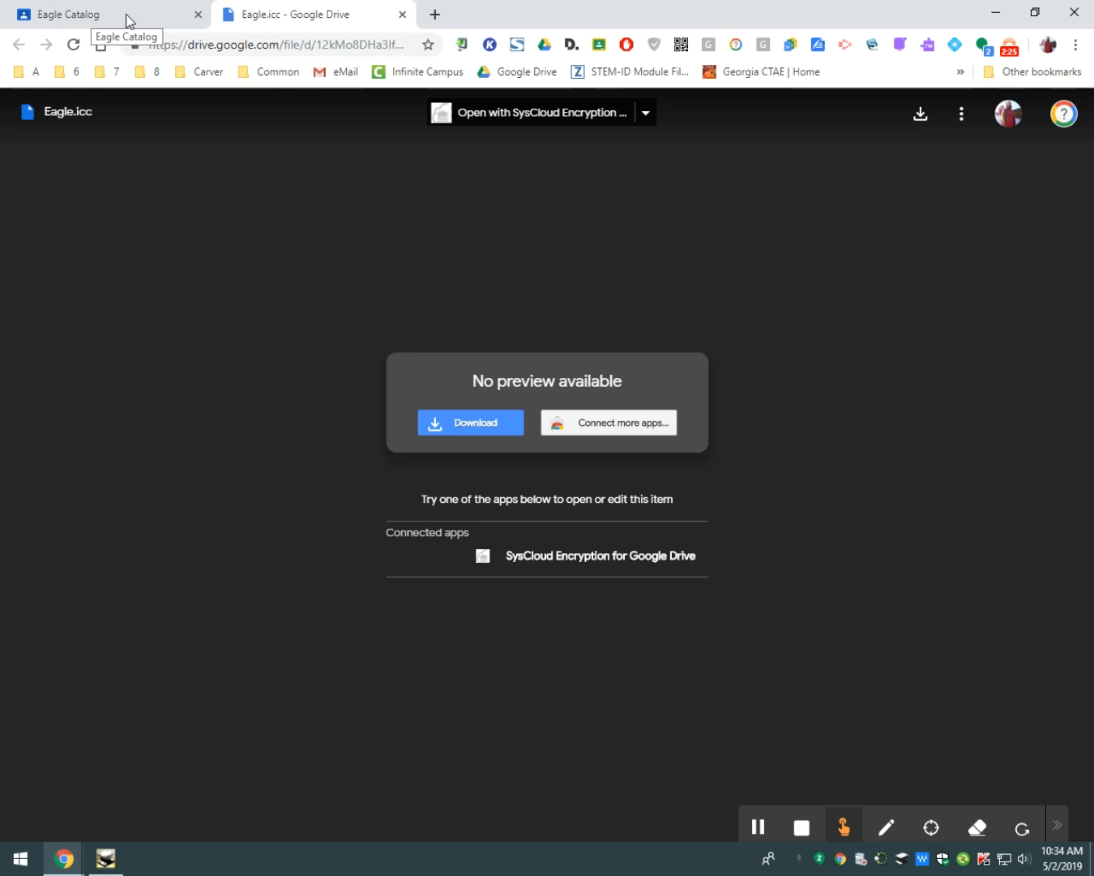
{"action": "left_click", "coordinate": [403, 14]}
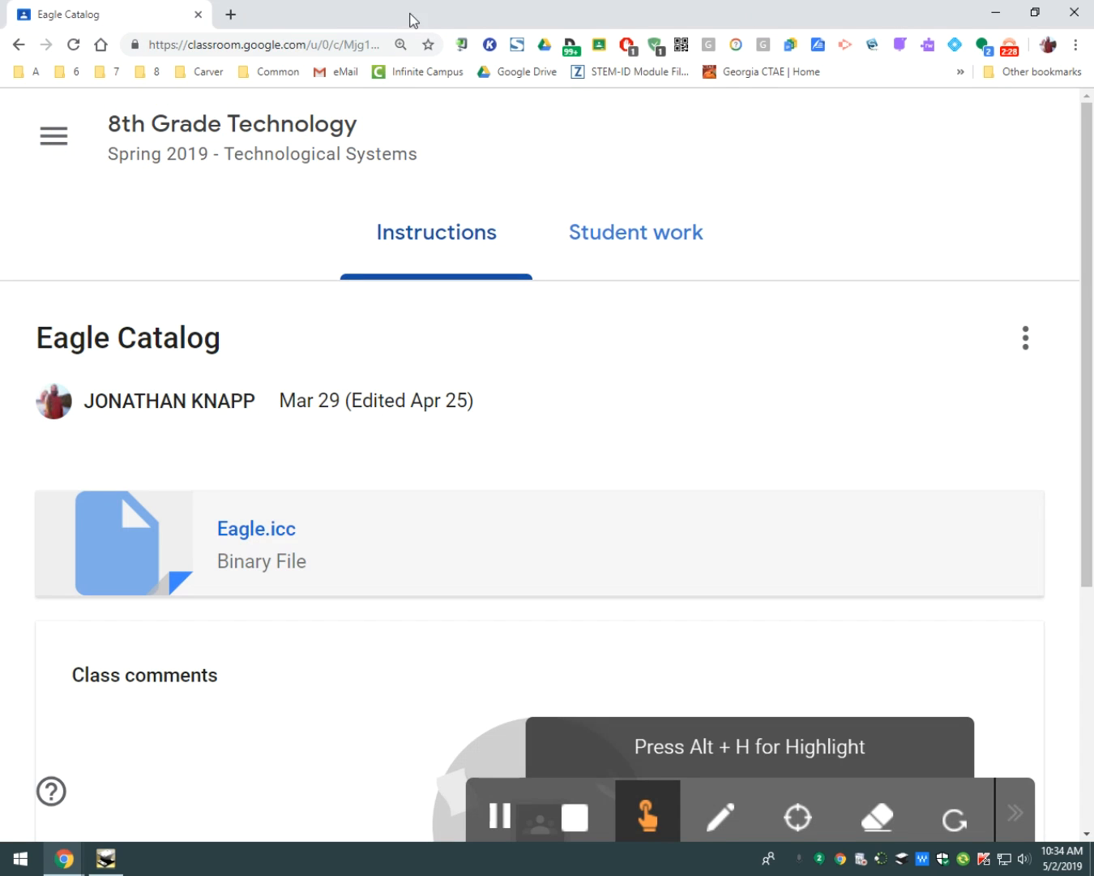
{"action": "left_click", "coordinate": [1077, 13]}
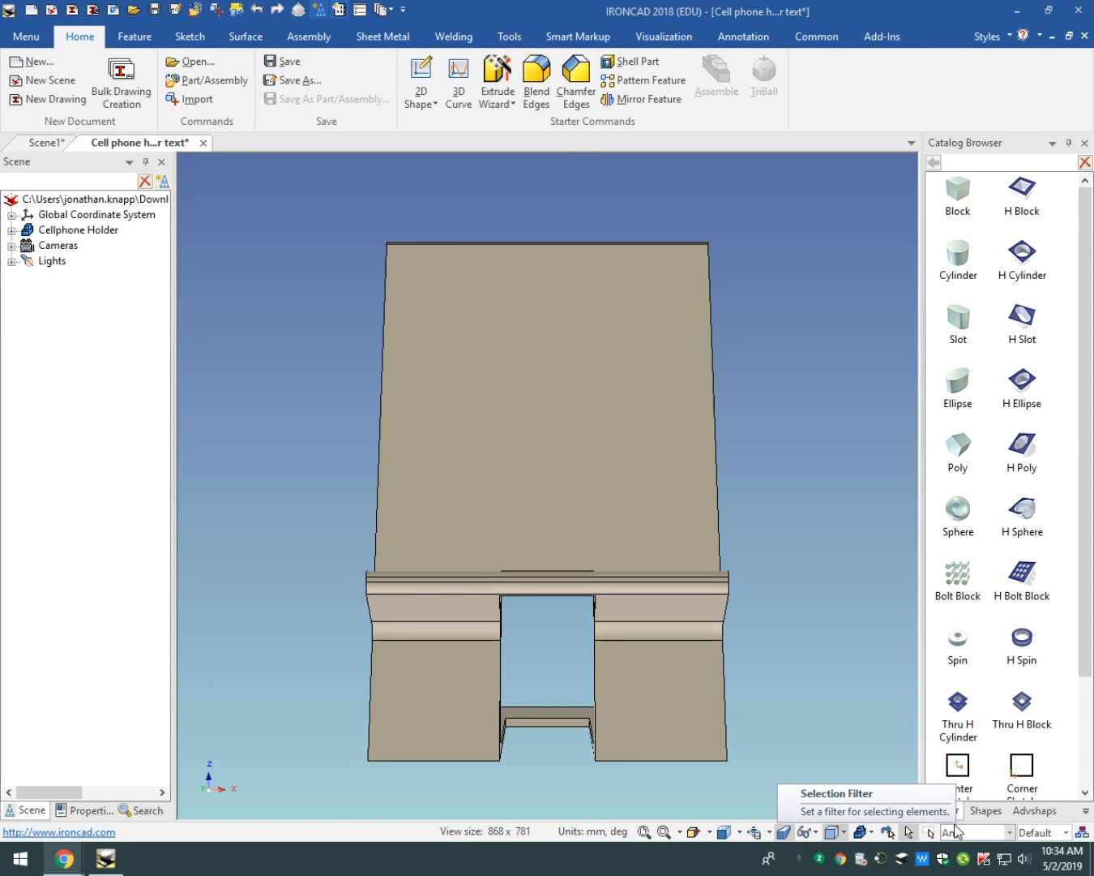
- Close the Catalog Browser and turn its display back on
{"action": "left_click", "coordinate": [828, 38]}
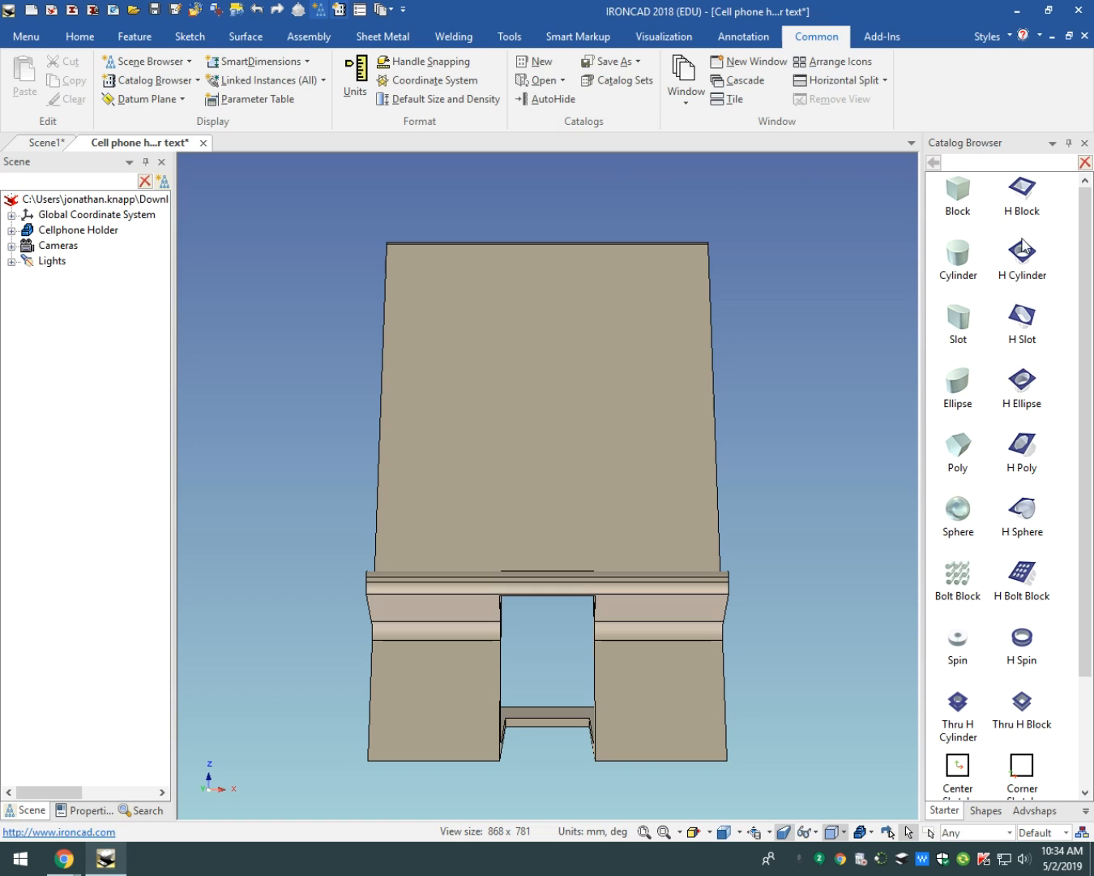
{"action": "left_click", "coordinate": [1085, 144]}
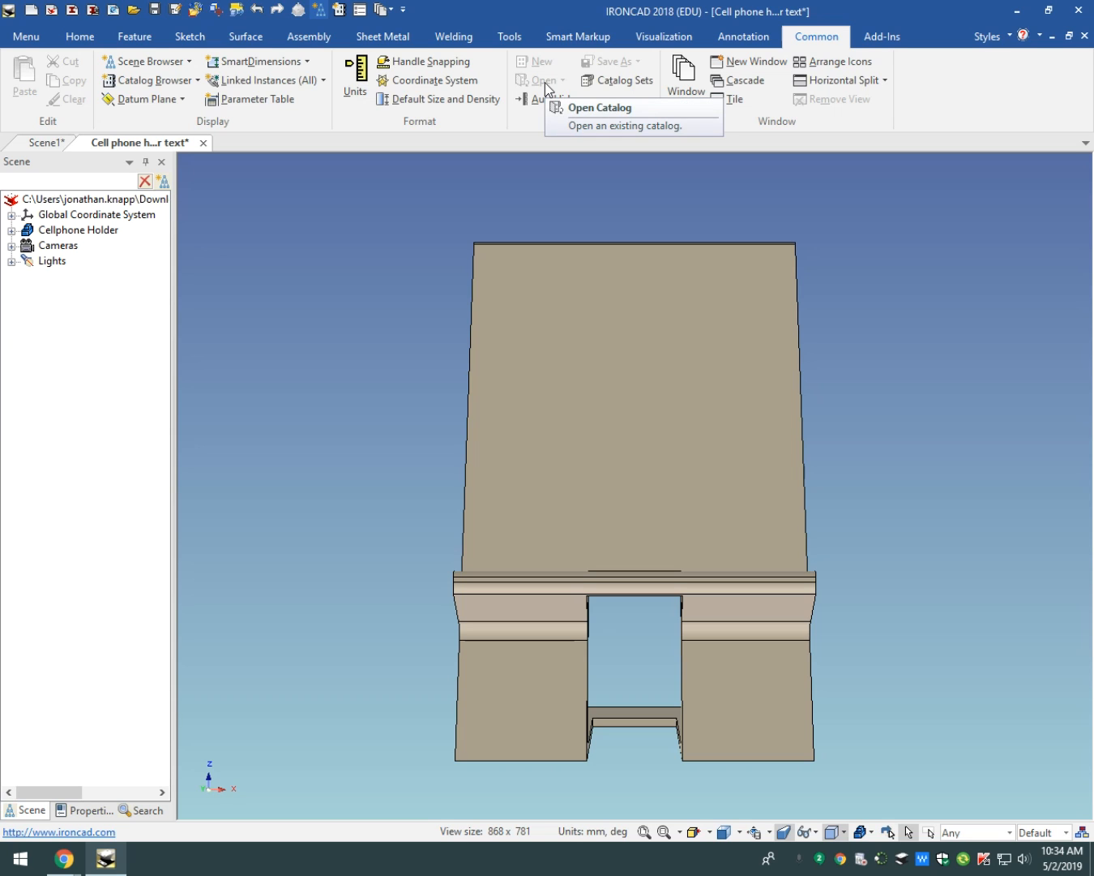
{"action": "left_click", "coordinate": [193, 83]}
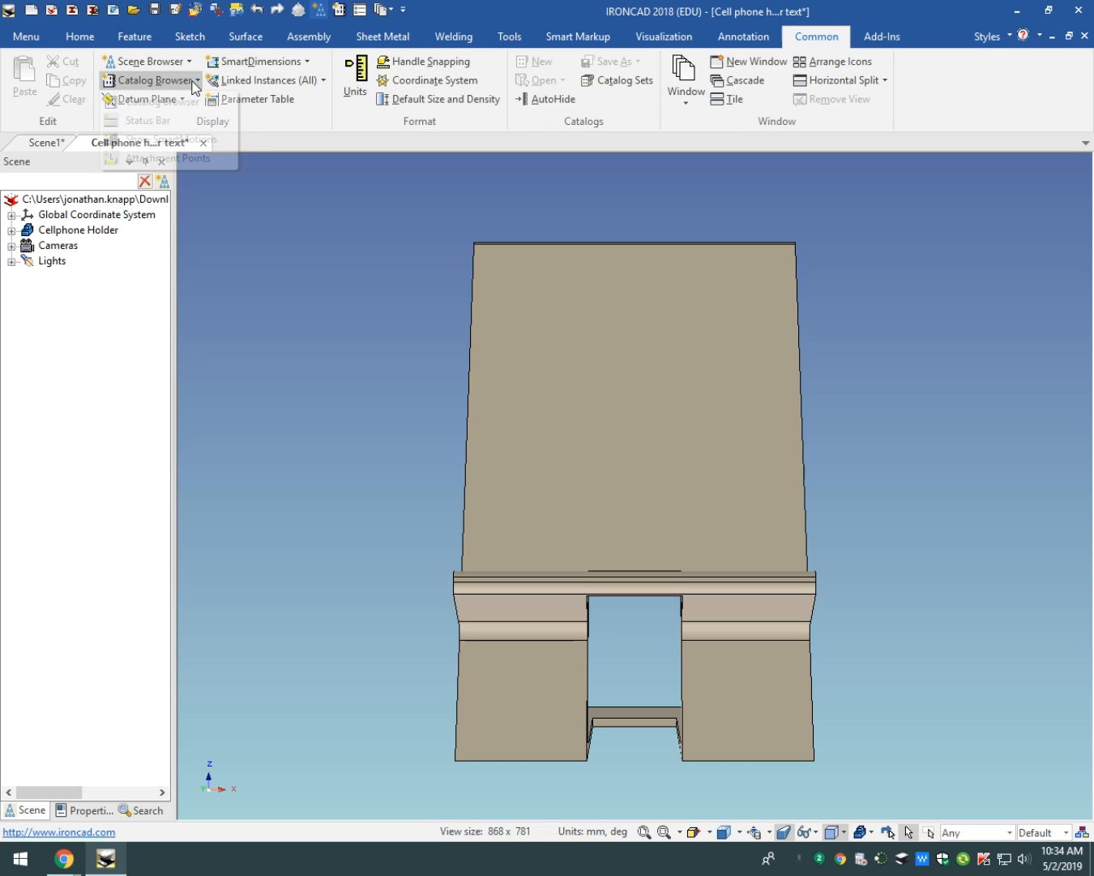
{"action": "left_click", "coordinate": [170, 102]}
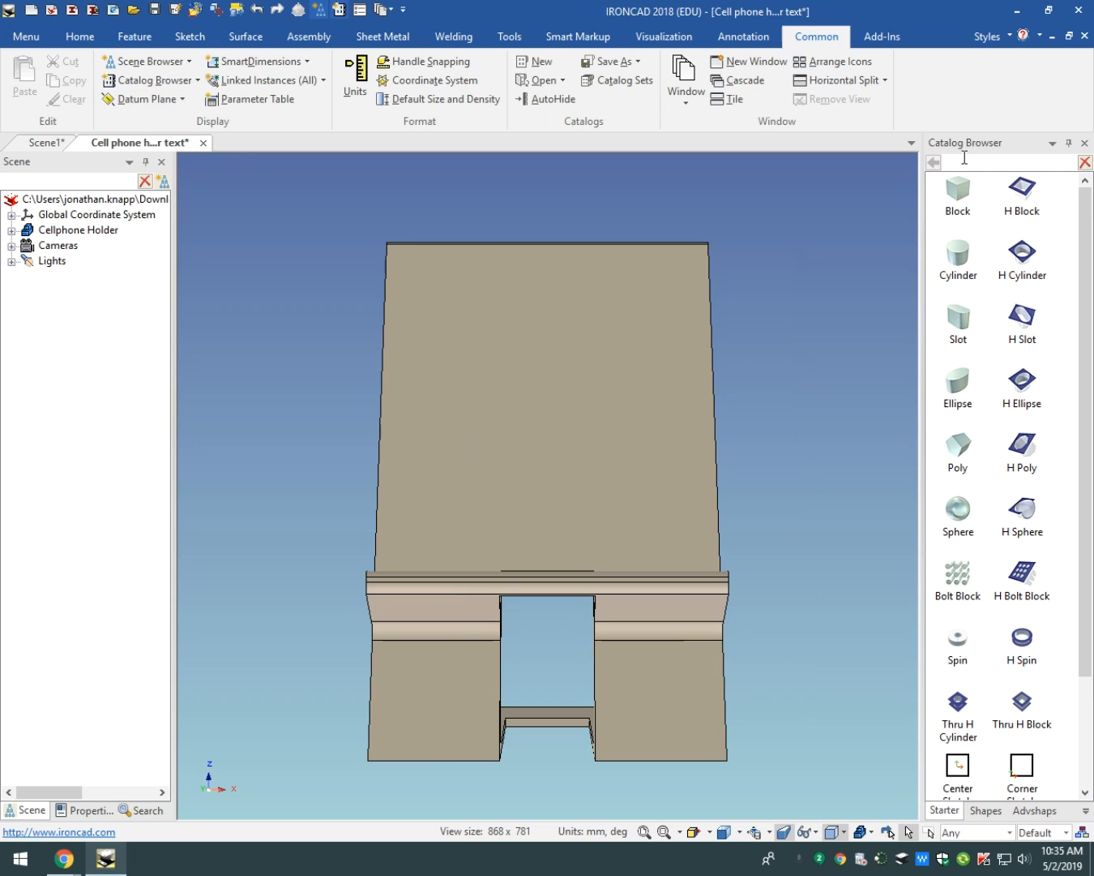
- Open the Eagle catalog file from the Downloads folder
{"action": "left_click", "coordinate": [540, 85]}
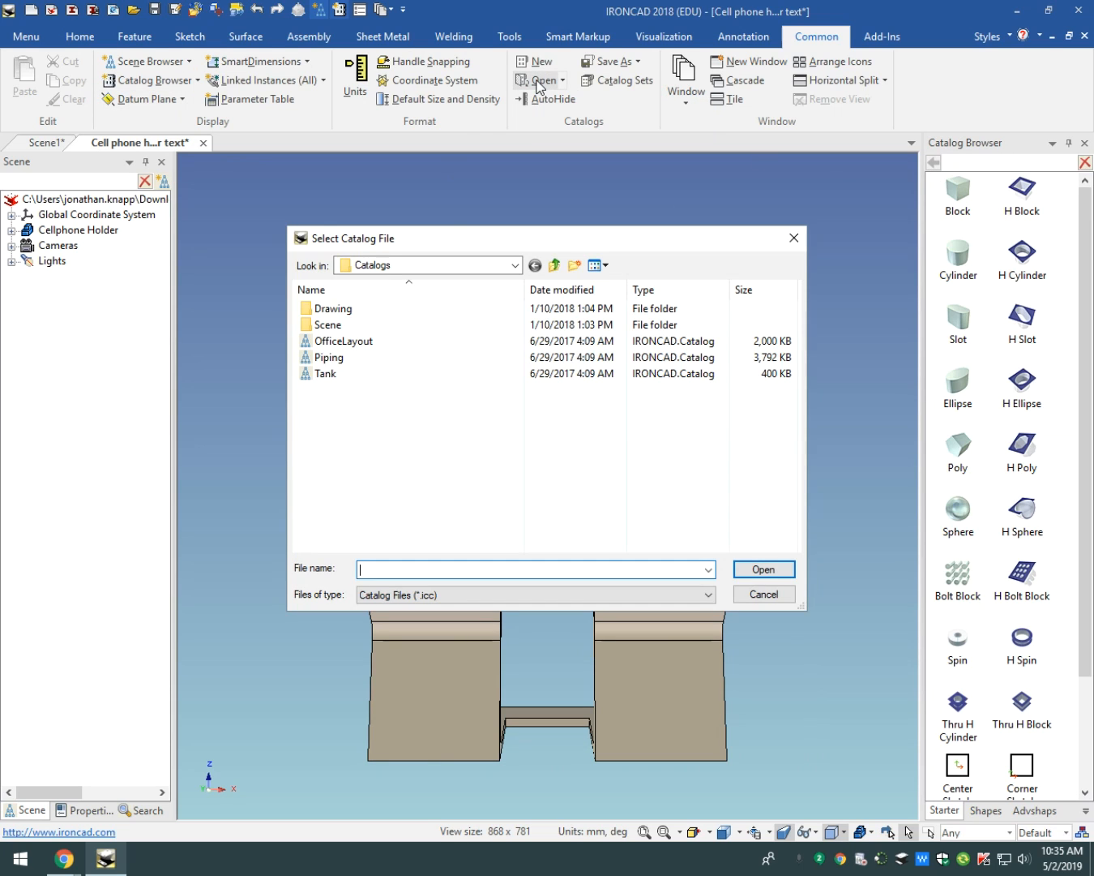
{"action": "left_click", "coordinate": [511, 266]}
{"action": "left_click", "coordinate": [493, 271]}
{"action": "left_click", "coordinate": [514, 265]}
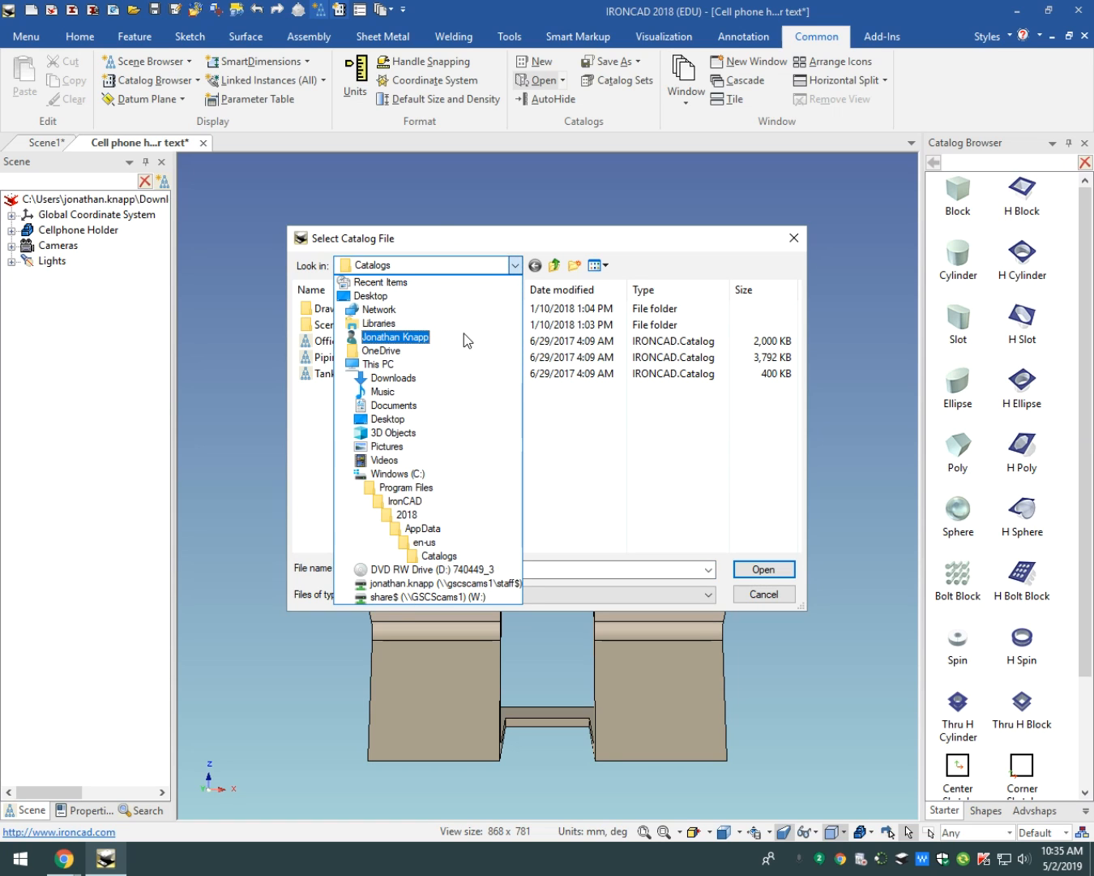
{"action": "left_click", "coordinate": [403, 379]}
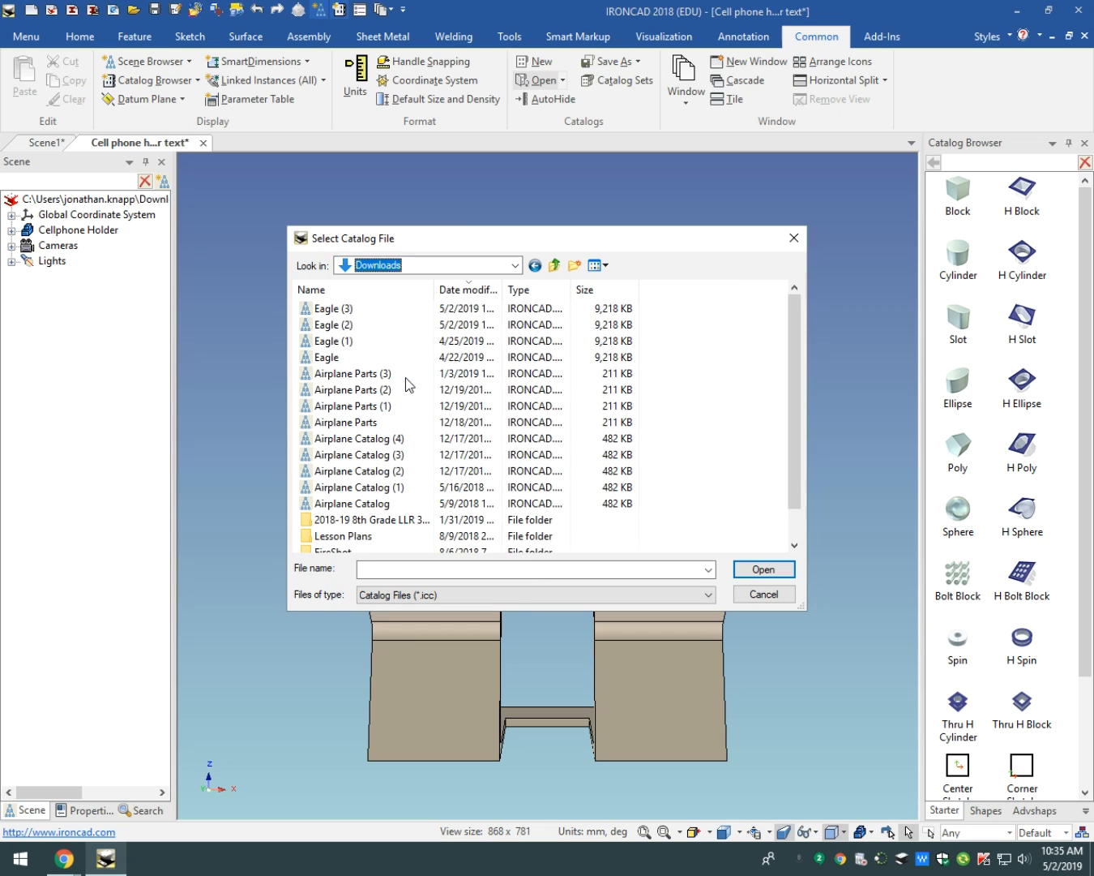
{"action": "left_click", "coordinate": [331, 358]}
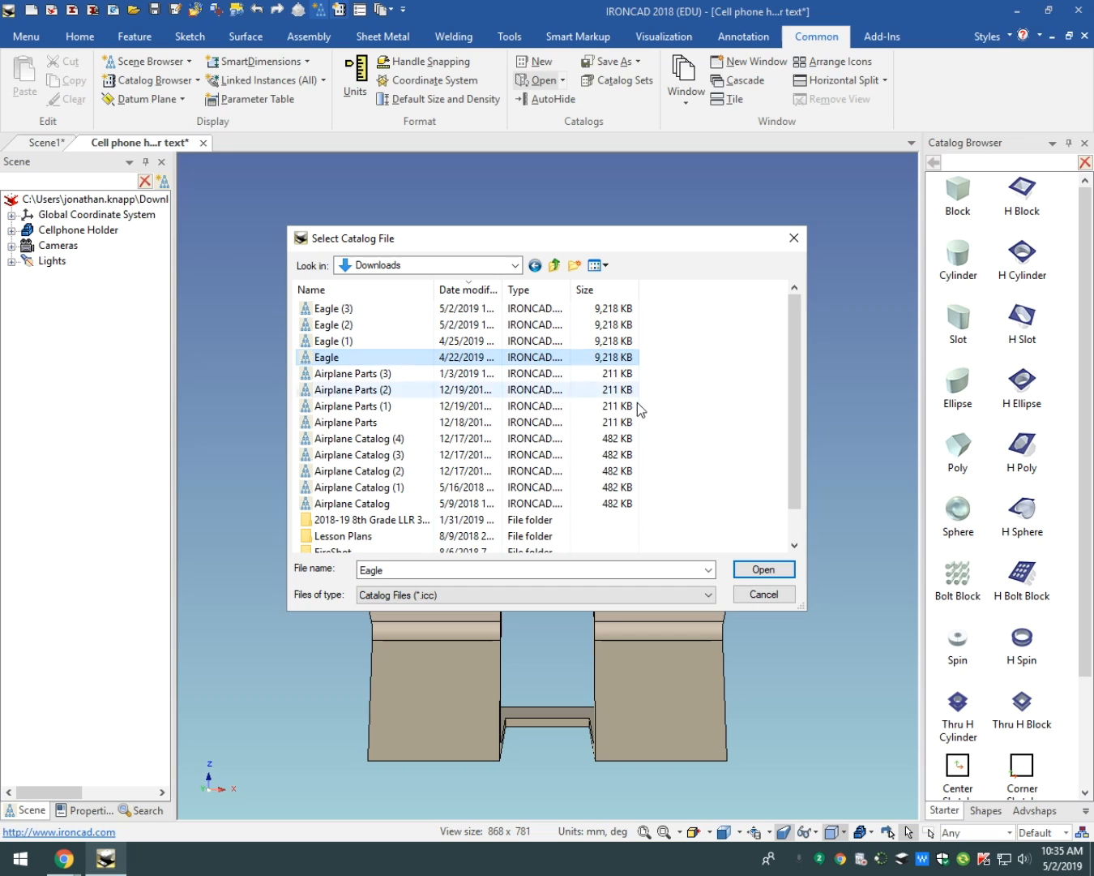
{"action": "left_click", "coordinate": [764, 570]}
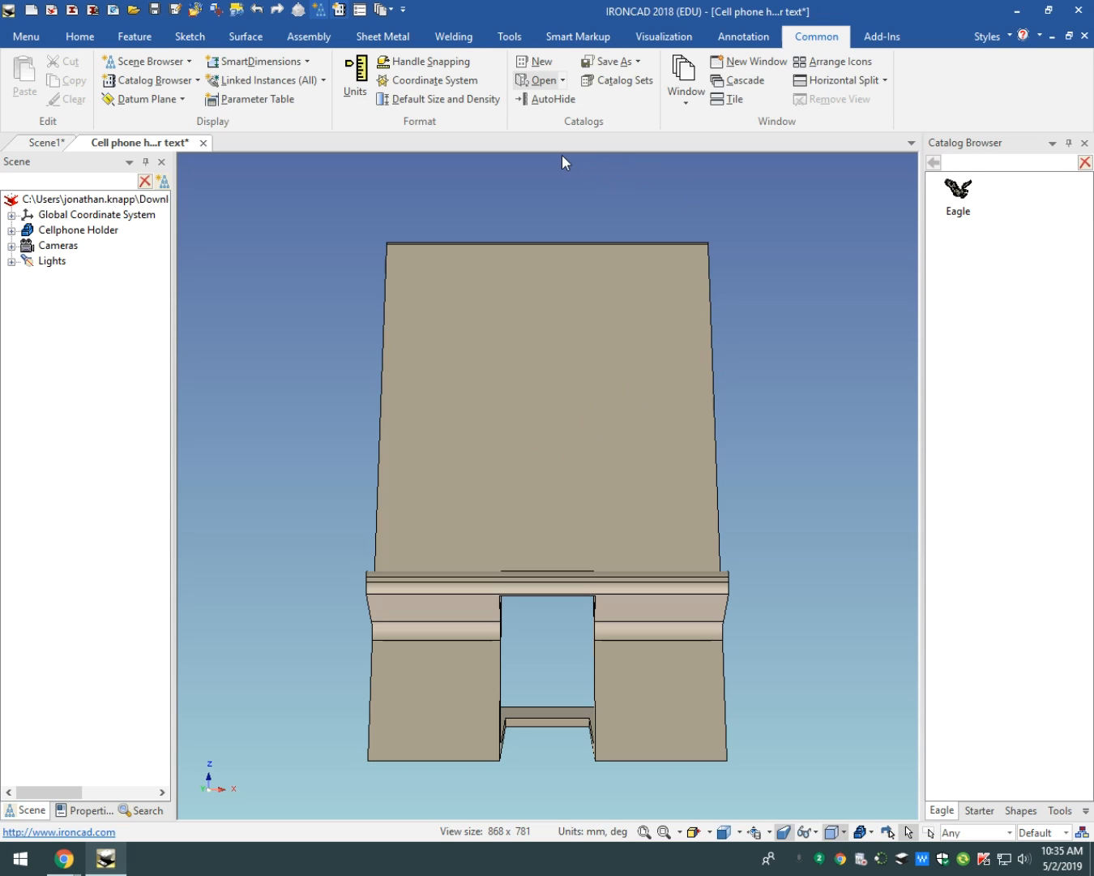
- Insert 3D text on the front face of the holder's backrest, 90 high and 9 deep, with No Bevel and Back orientation
{"action": "left_click", "coordinate": [741, 40]}
{"action": "left_click", "coordinate": [764, 103]}
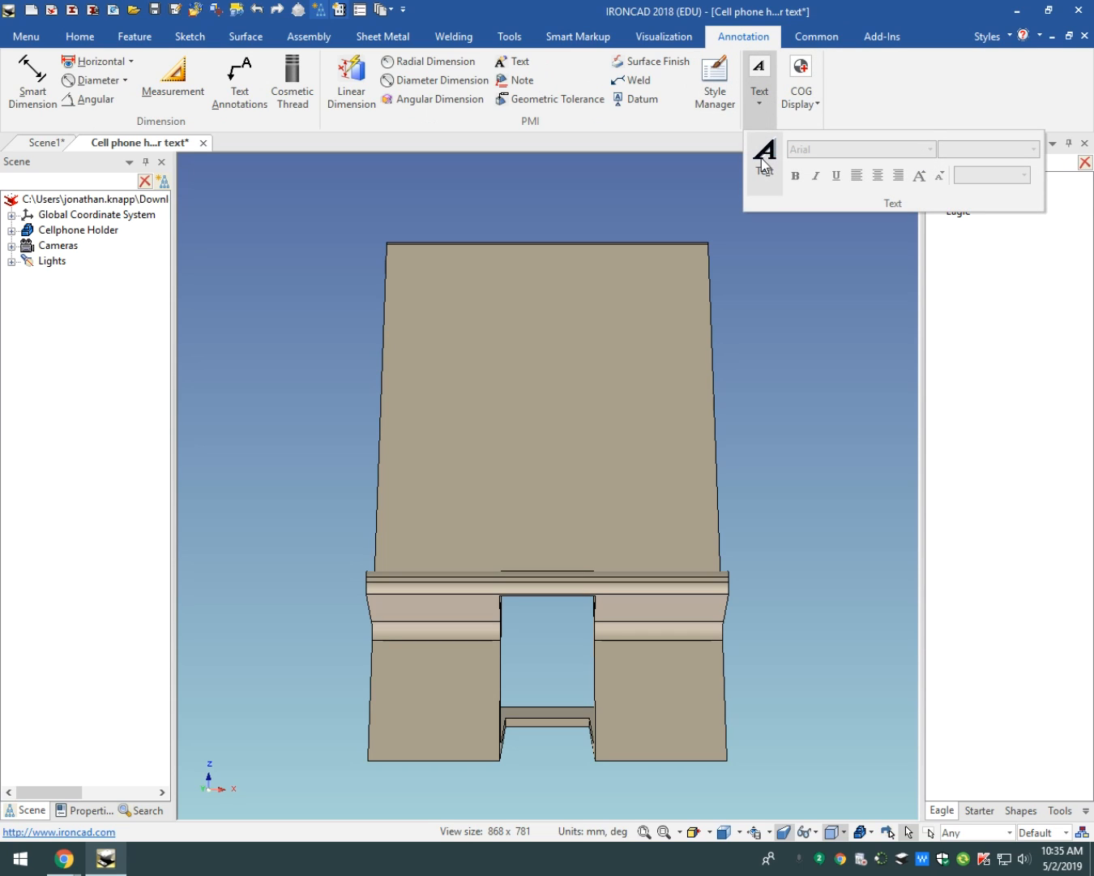
{"action": "left_click", "coordinate": [761, 156]}
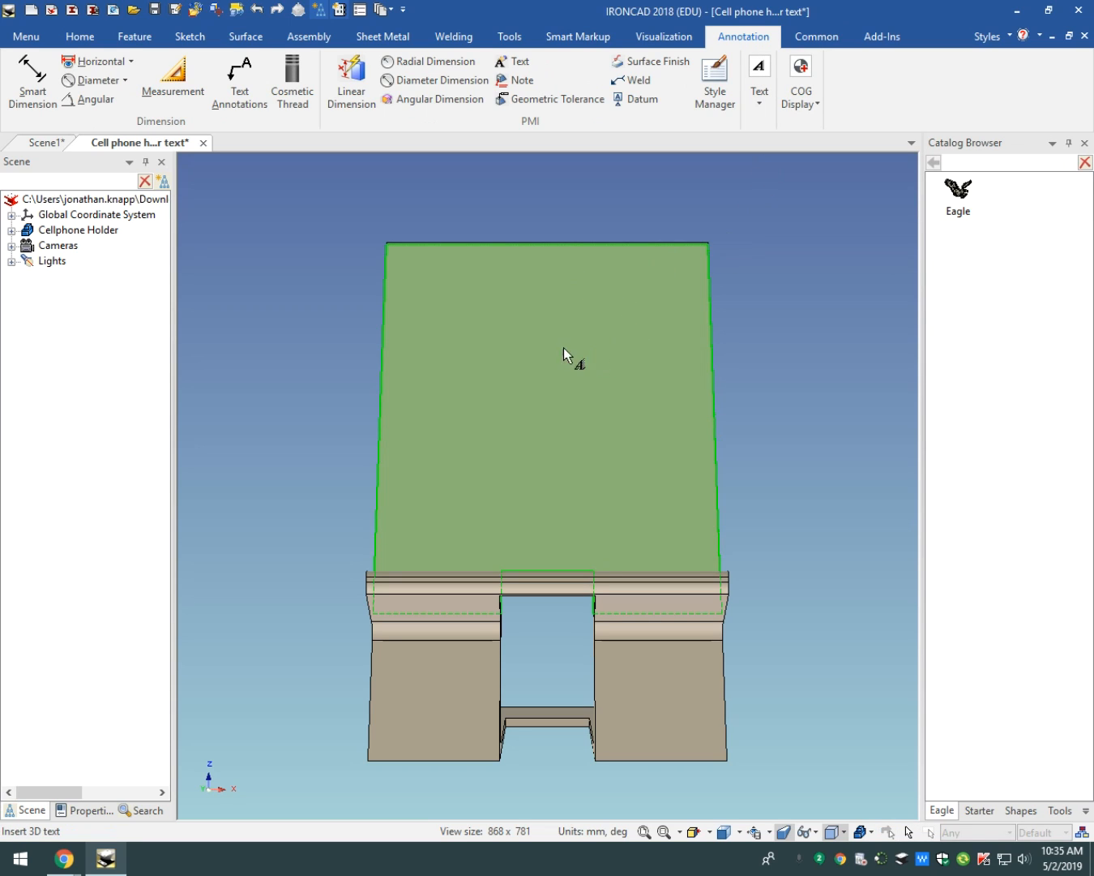
{"action": "left_click", "coordinate": [546, 414]}
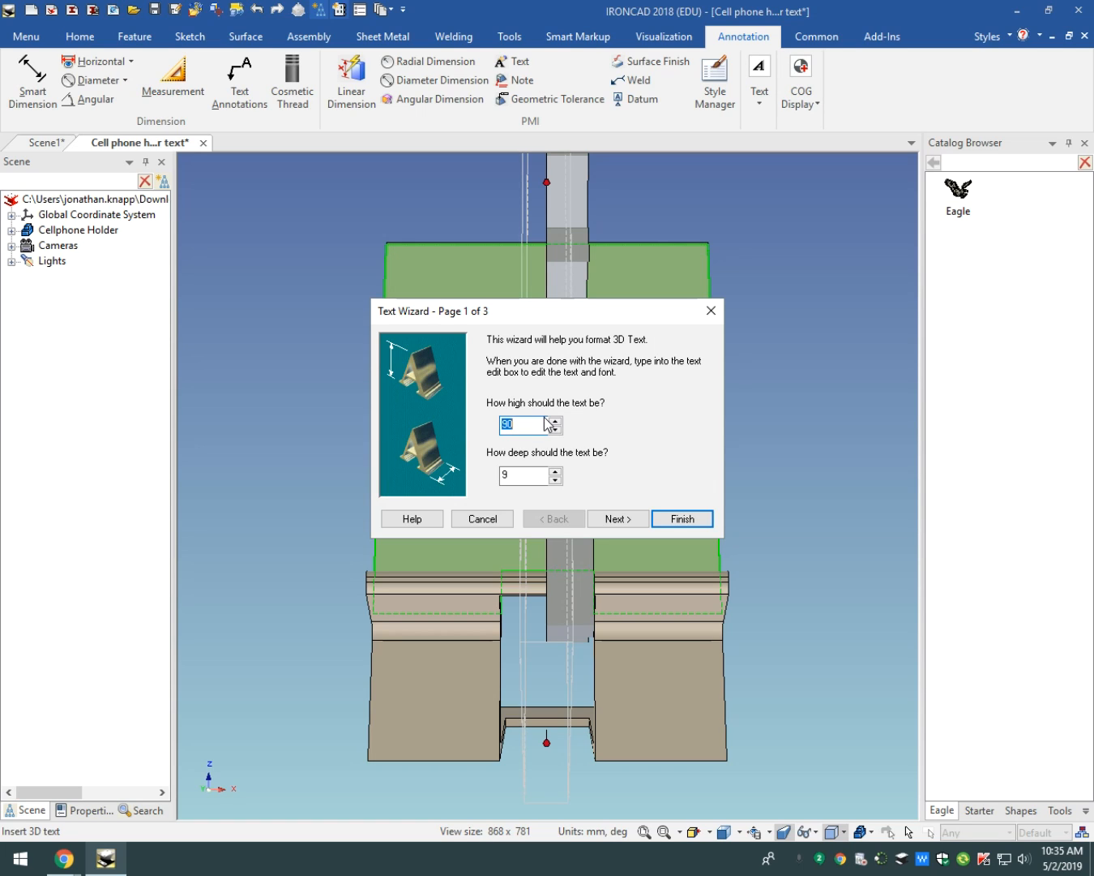
{"action": "left_click", "coordinate": [618, 521]}
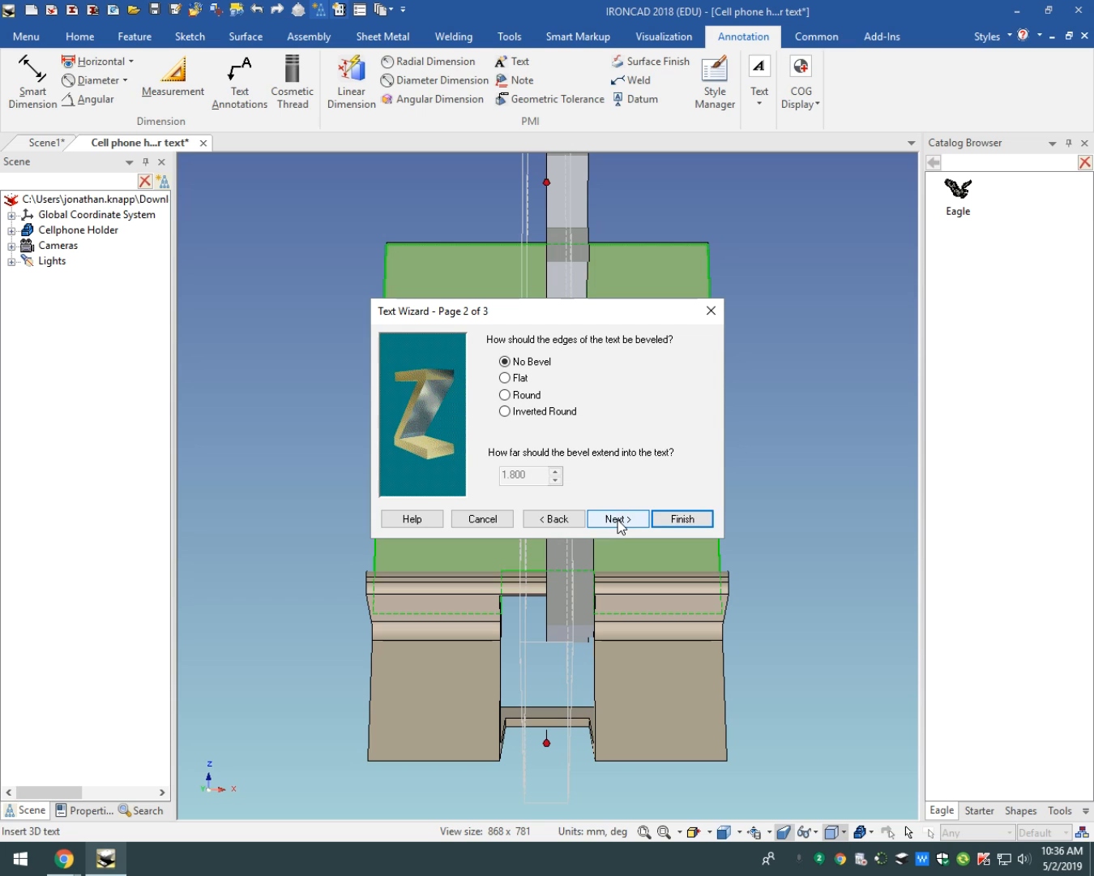
{"action": "left_click", "coordinate": [619, 520]}
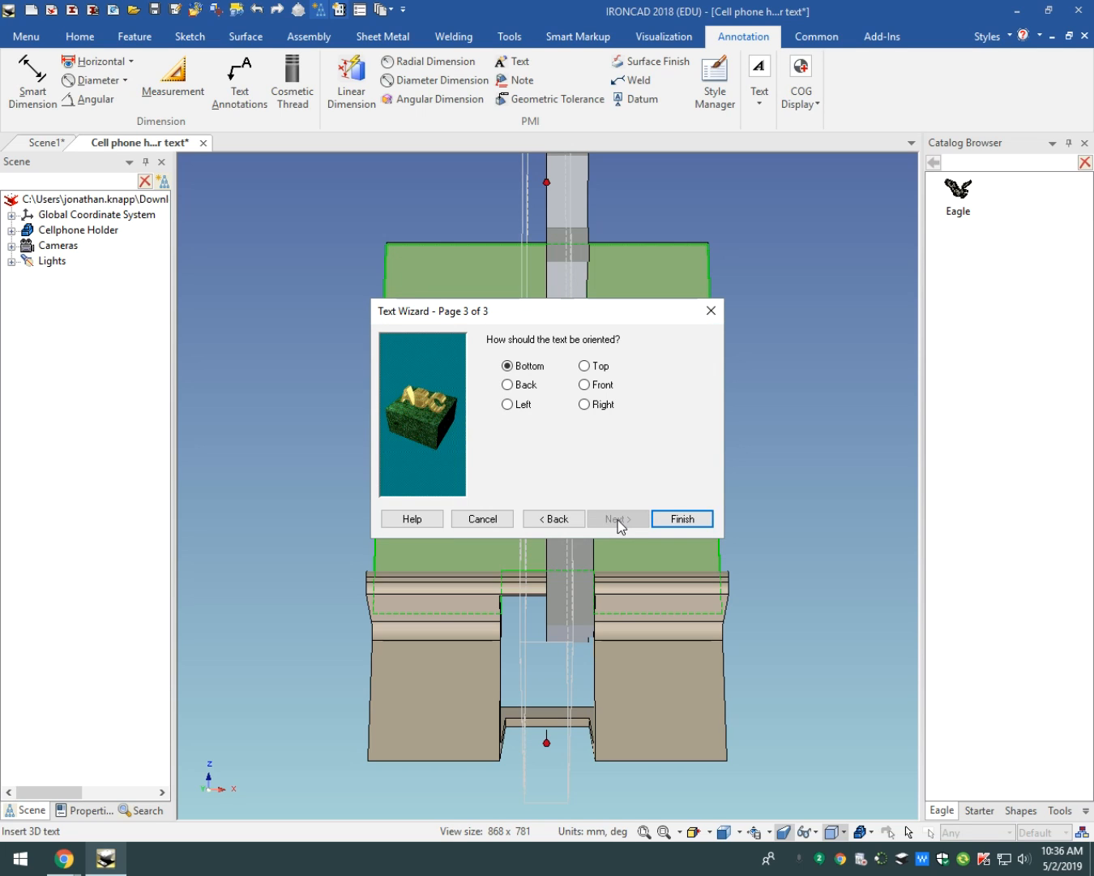
{"action": "left_click", "coordinate": [508, 385]}
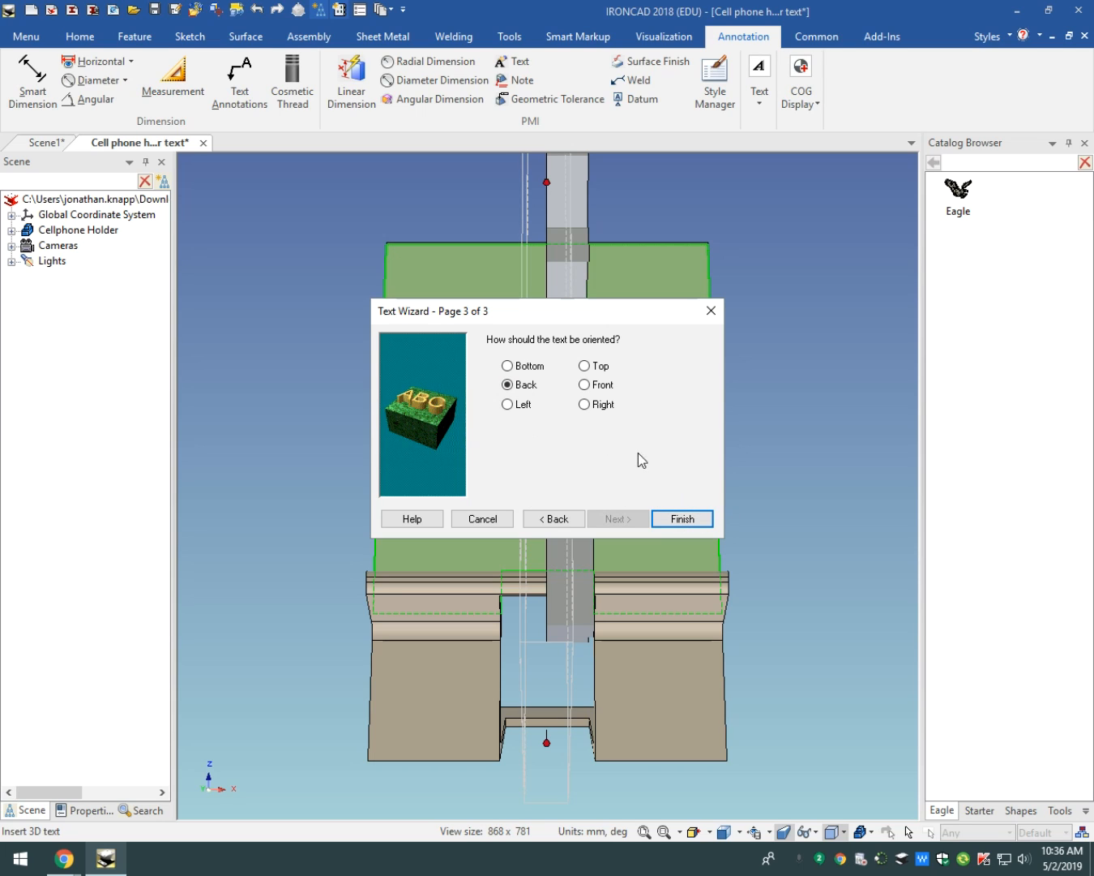
{"action": "left_click", "coordinate": [681, 519]}
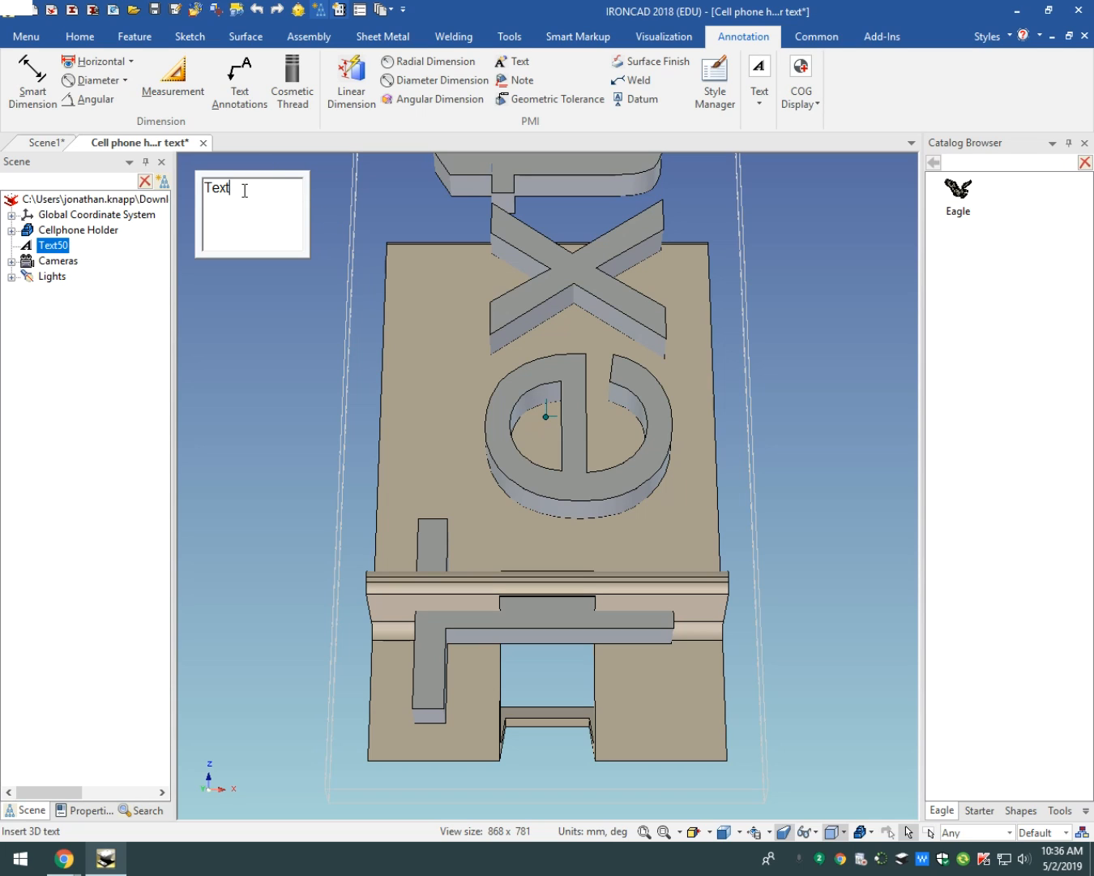
- Replace the default 3D text with the placeholder lines "First Name" and "Last Name", one below the other
{"action": "key", "text": "BackSpace"}
{"action": "key", "text": "BackSpace"}
{"action": "key", "text": "BackSpace"}
{"action": "key", "text": "BackSpace"}
{"action": "type", "text": "Last Name"}
{"action": "key", "text": "Home"}
{"action": "type", "text": "First Name"}
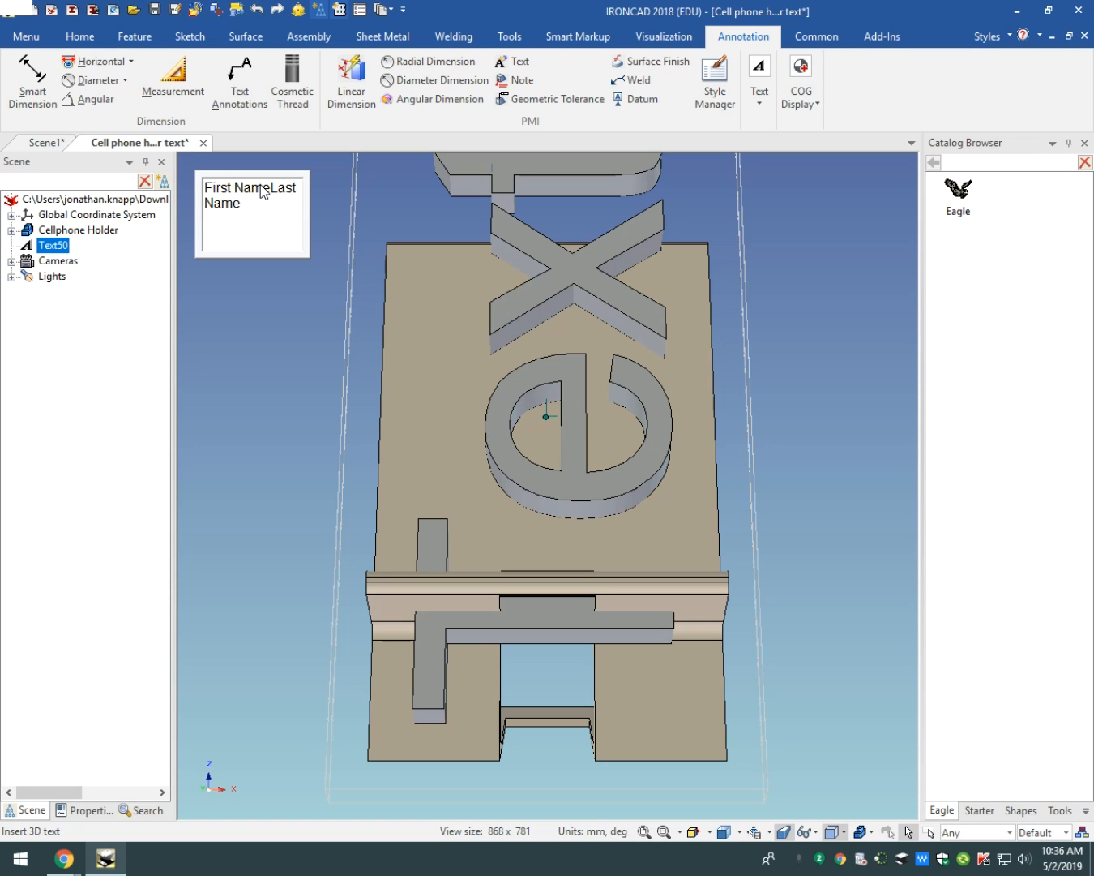
{"action": "key", "text": "Return"}
{"action": "key", "text": "Right"}
- Add the lines "Carver Road", "Middle School" and "2018 / 2019" below the placeholder names and finish the text entry
{"action": "key", "text": "End"}
{"action": "key", "text": "Return"}
{"action": "type", "text": "C"}
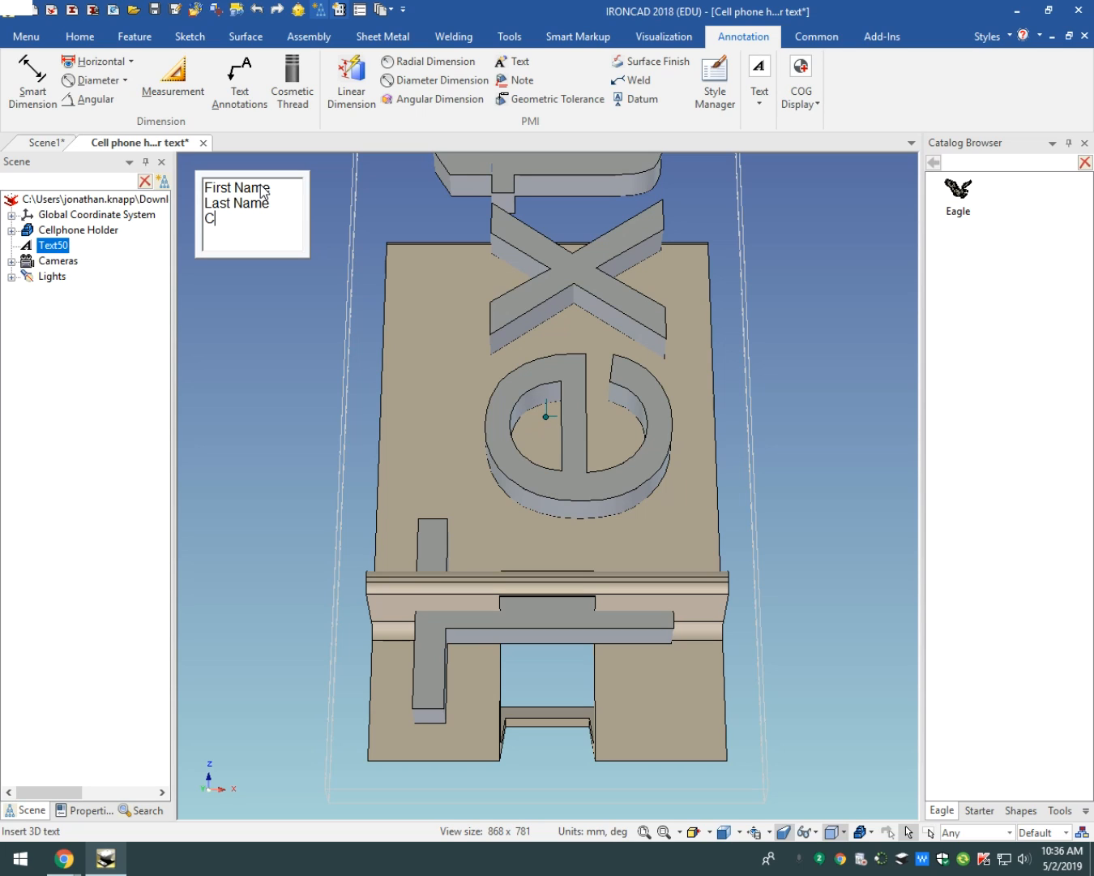
{"action": "type", "text": "arver Road"}
{"action": "key", "text": "Return"}
{"action": "type", "text": "Middle"}
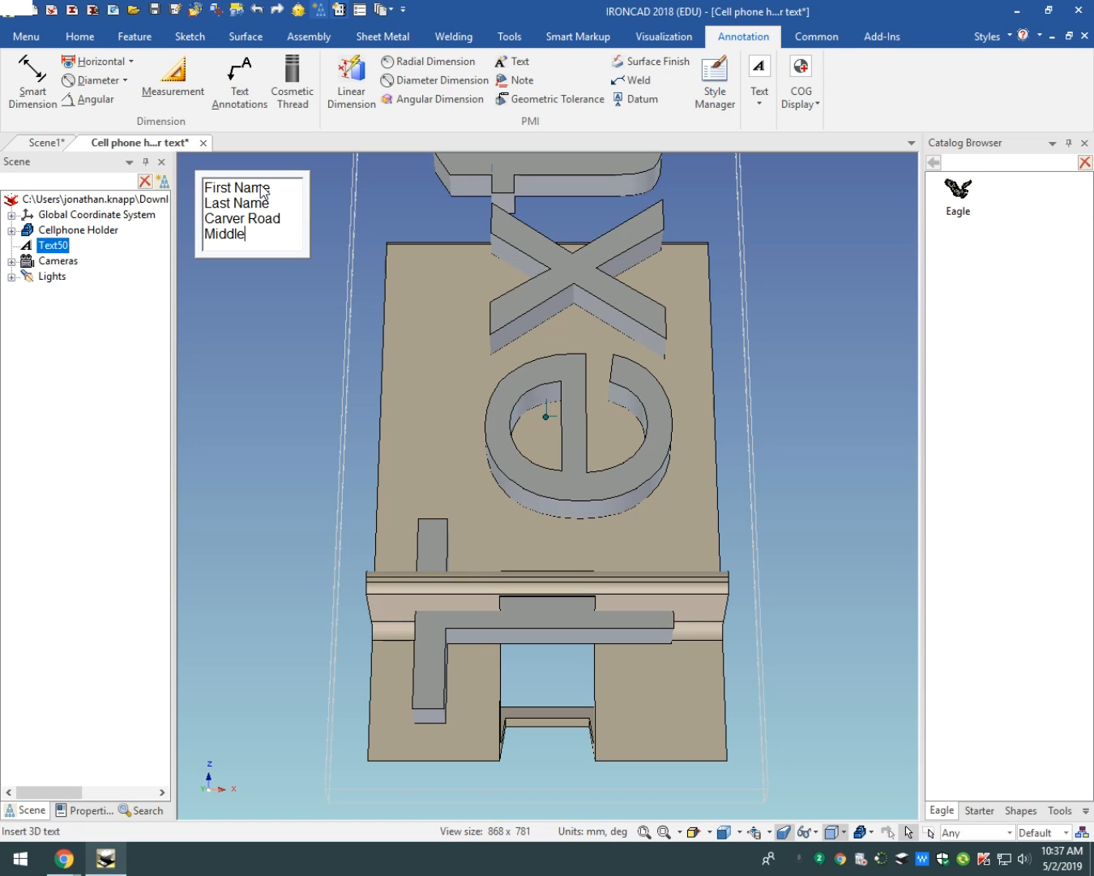
{"action": "type", "text": " School"}
{"action": "key", "text": "Return"}
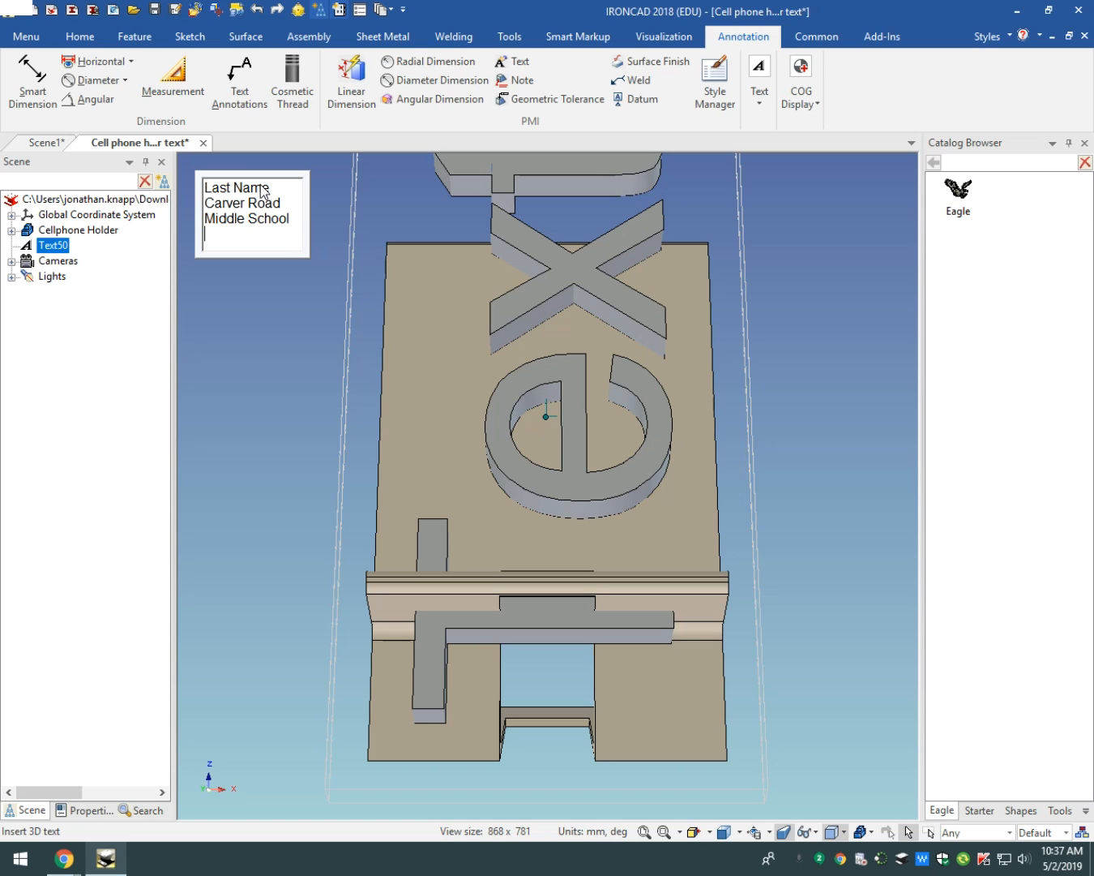
{"action": "type", "text": "2018/2019"}
{"action": "left_click", "coordinate": [237, 234]}
{"action": "key", "text": "Right"}
{"action": "right_click", "coordinate": [278, 414]}
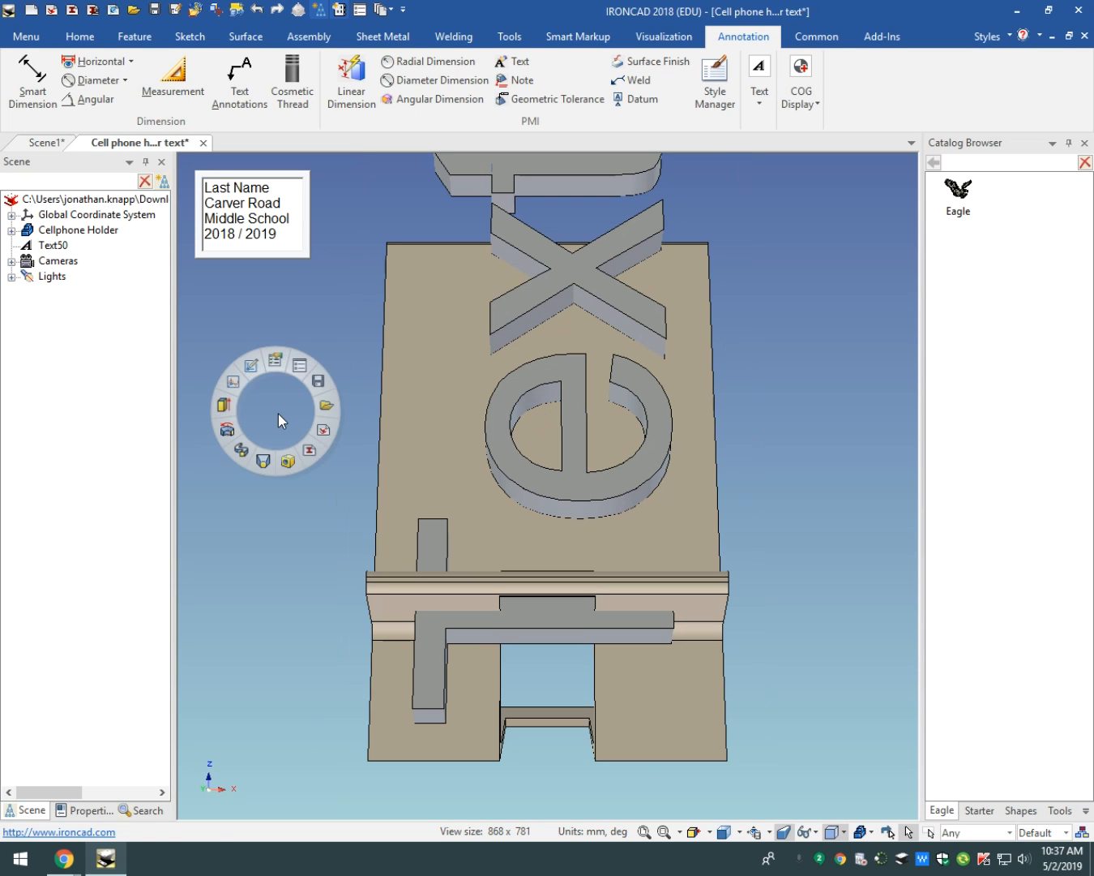
{"action": "right_click", "coordinate": [311, 347]}
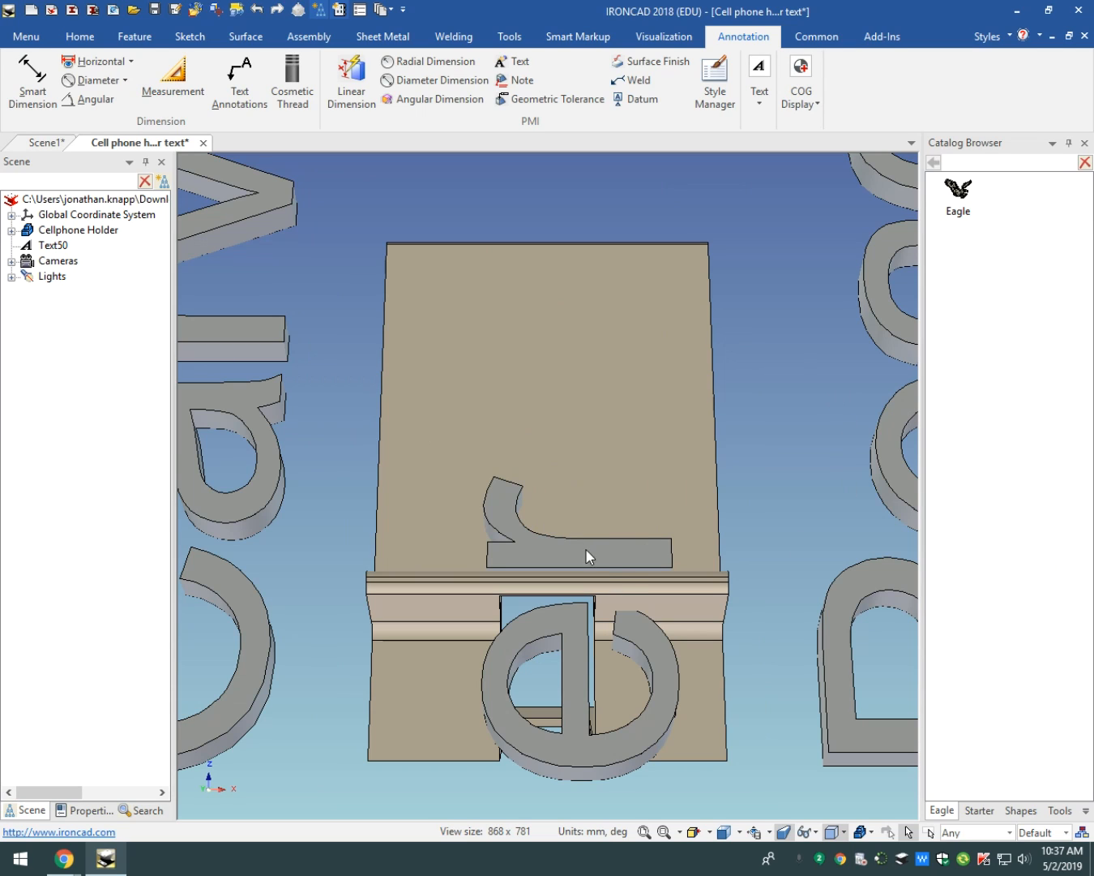
- Rotate the 3D text 90 degrees in the plane of the backrest with the TriBall so its lines read horizontally
{"action": "left_click", "coordinate": [644, 831]}
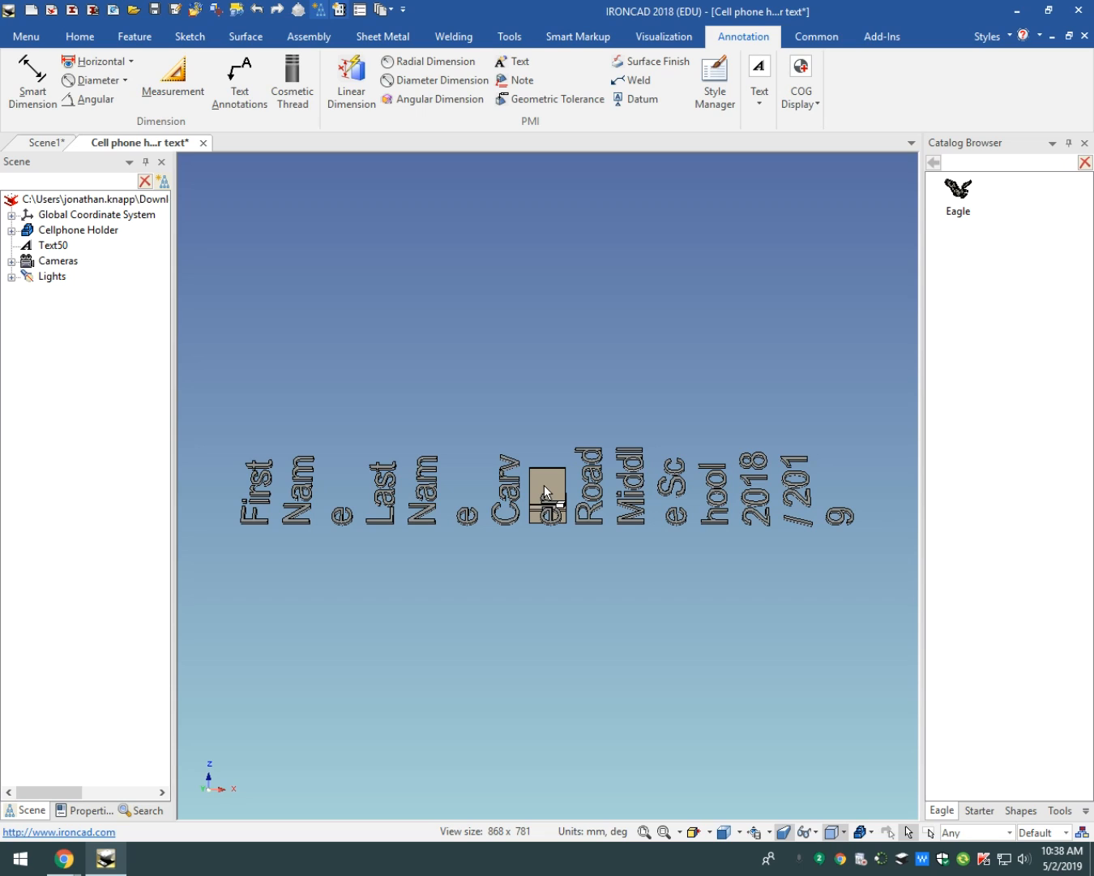
{"action": "left_click", "coordinate": [46, 248]}
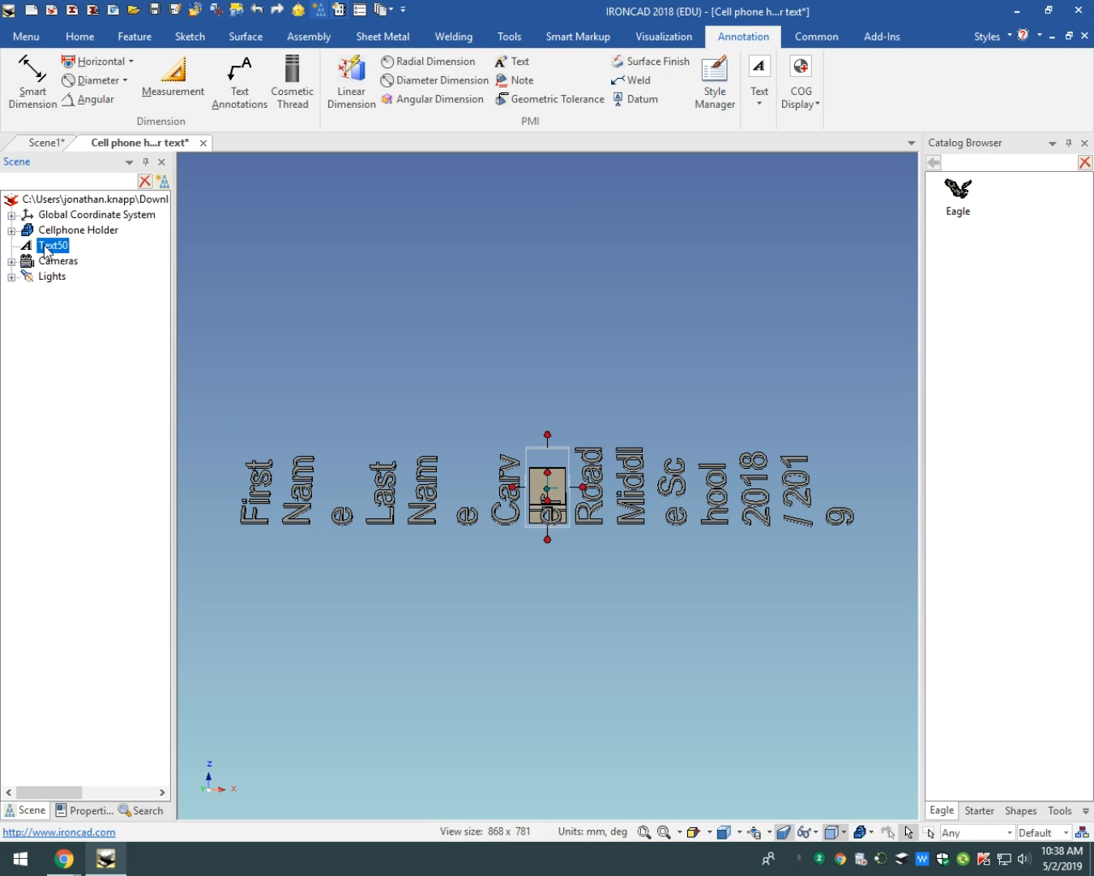
{"action": "left_click", "coordinate": [299, 10]}
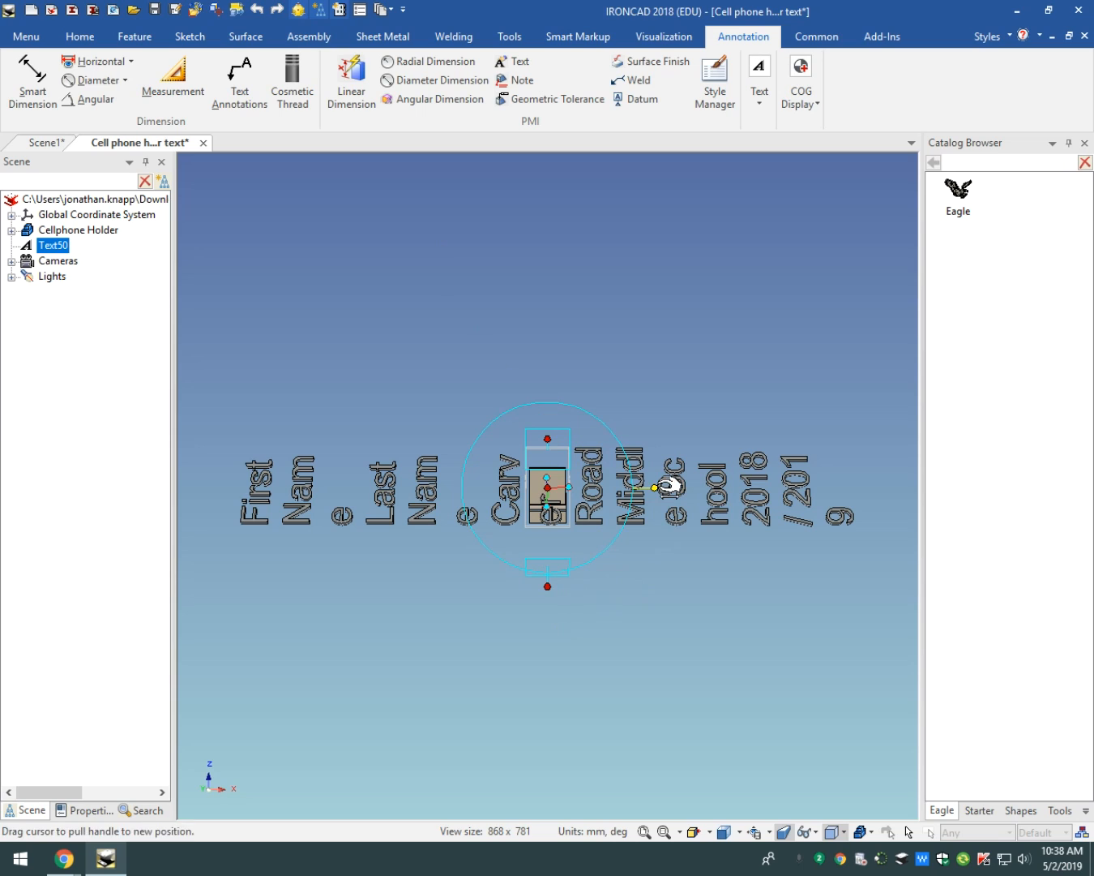
{"action": "left_click", "coordinate": [555, 437]}
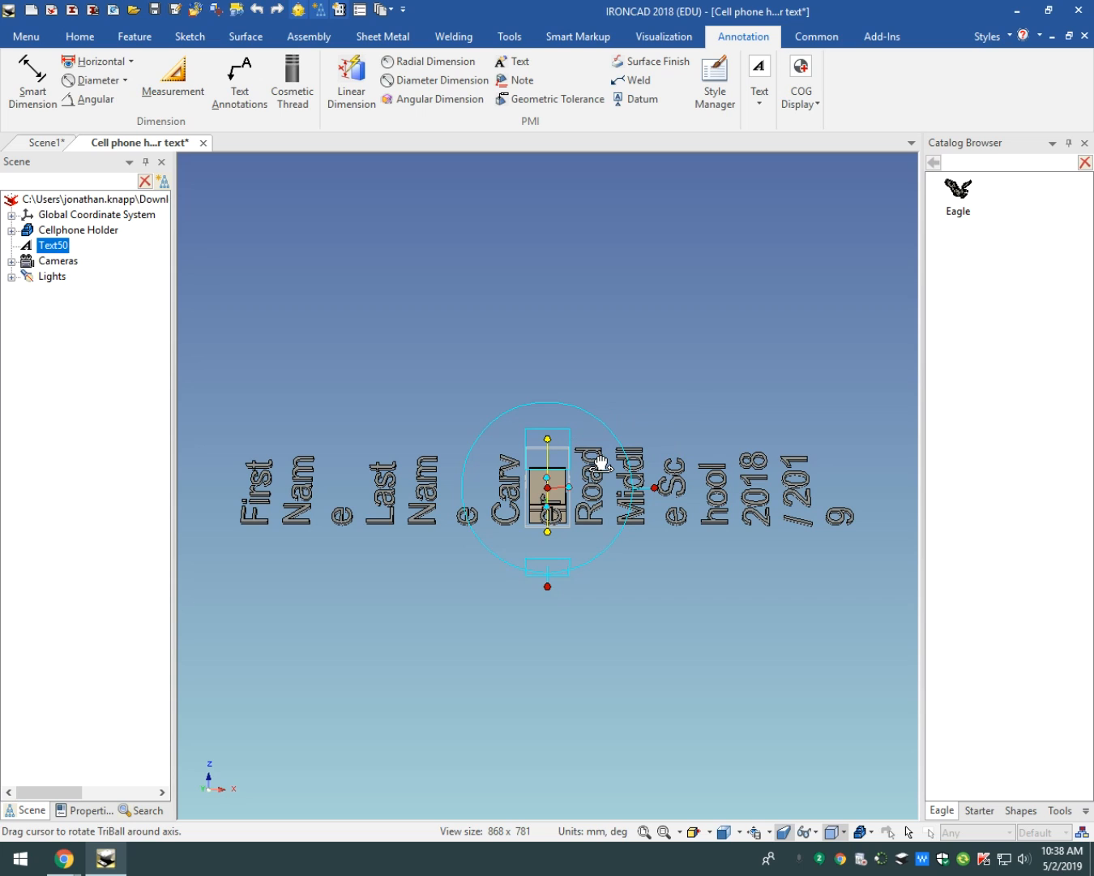
{"action": "left_click_drag", "start_coordinate": [601, 461], "coordinate": [575, 529]}
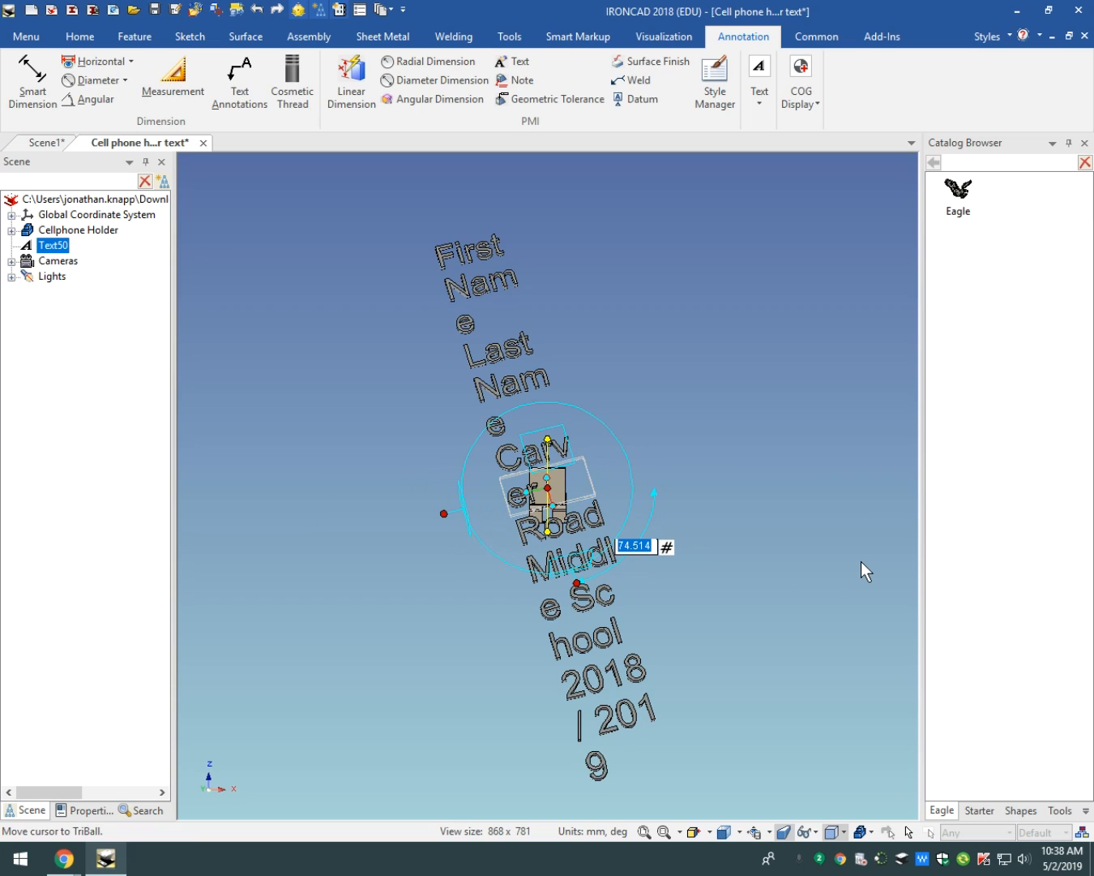
{"action": "type", "text": "90"}
{"action": "key", "text": "Return"}
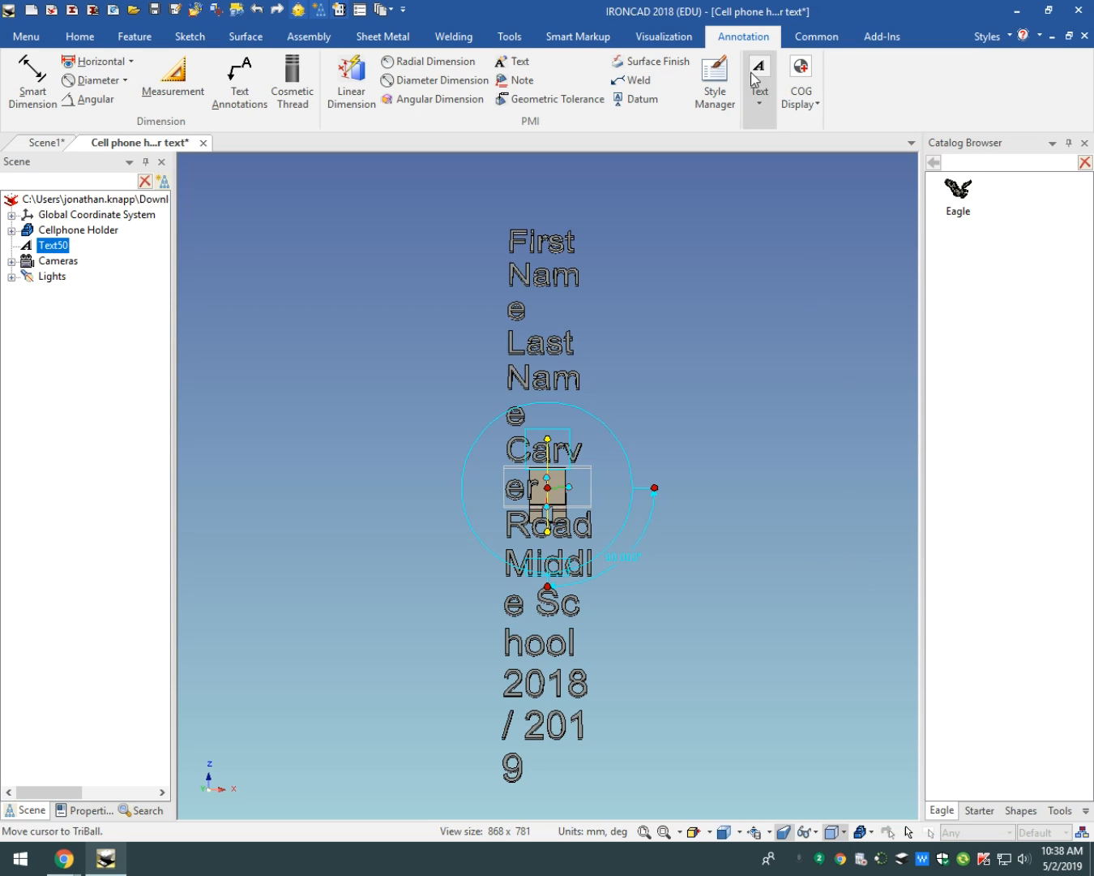
{"action": "left_click", "coordinate": [300, 10]}
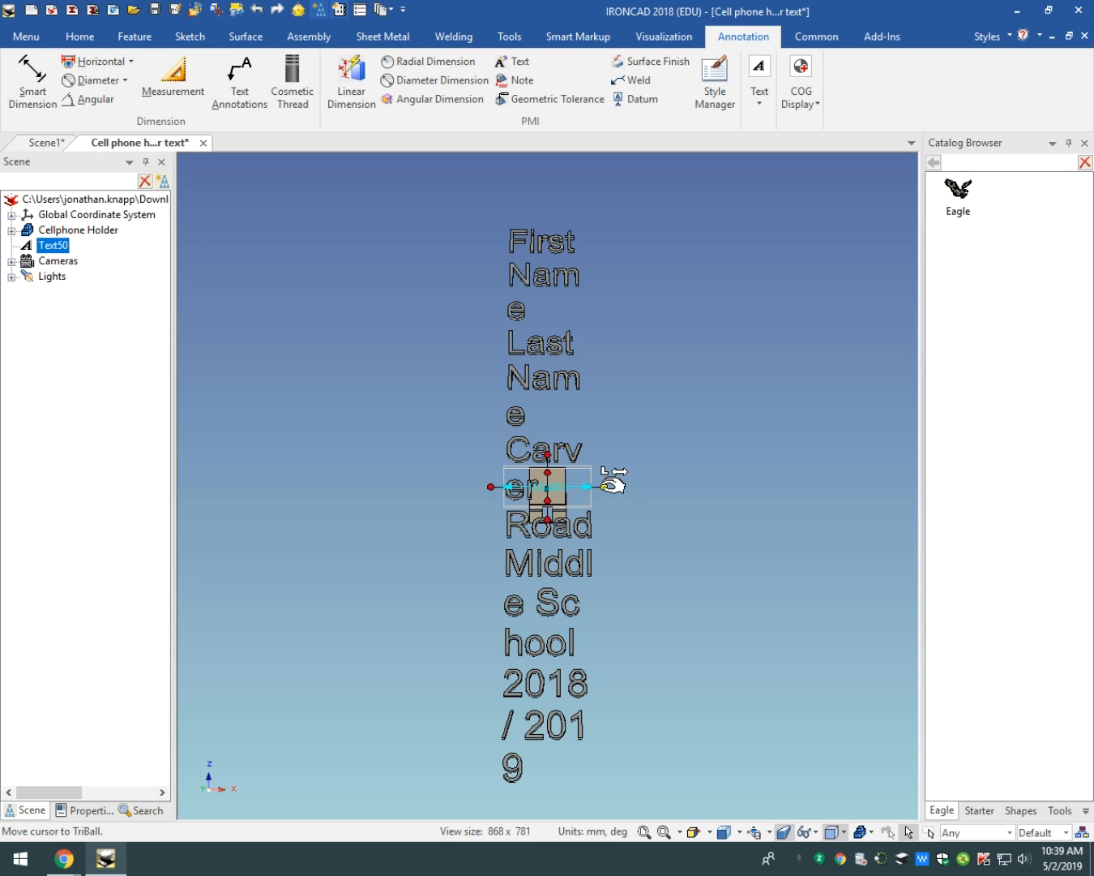
- Stretch the text's sizebox to about 526 mm long and shrink its width to about 14 mm so the lines fit the backrest
{"action": "left_click_drag", "start_coordinate": [608, 484], "coordinate": [644, 487]}
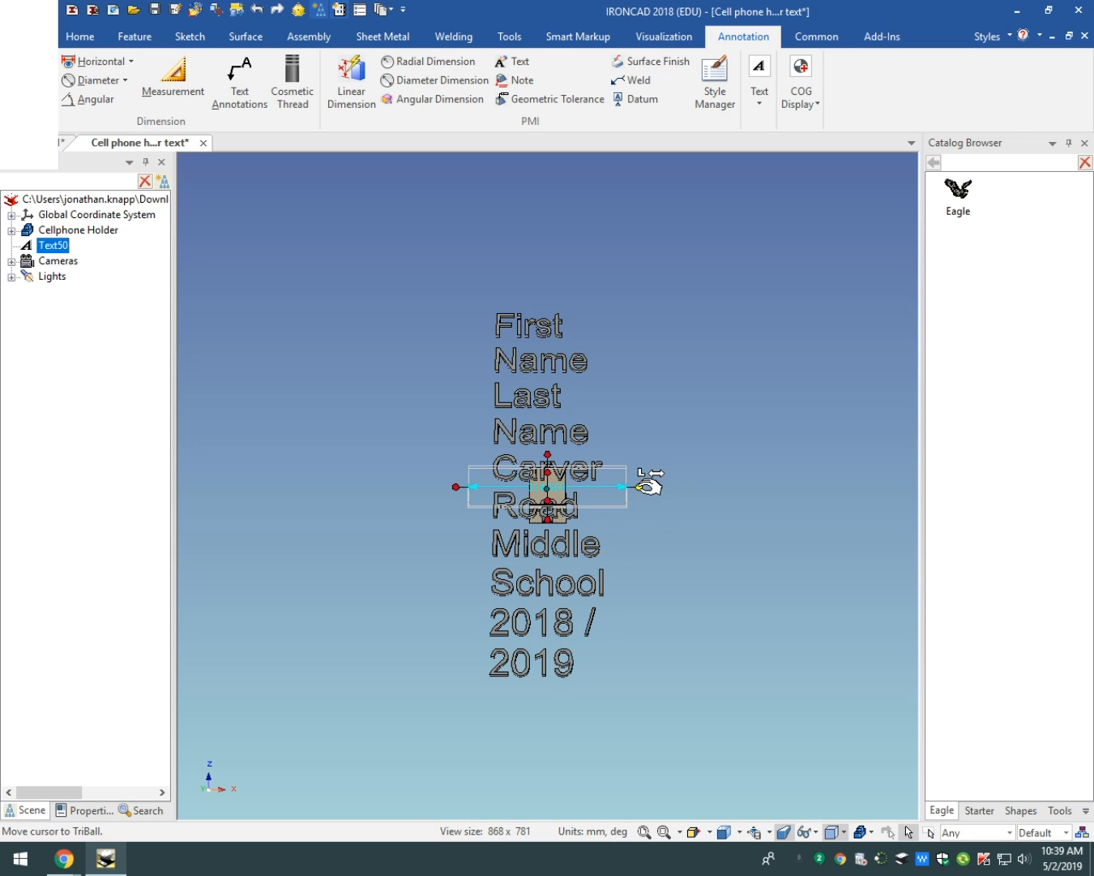
{"action": "left_click_drag", "start_coordinate": [658, 489], "coordinate": [693, 489]}
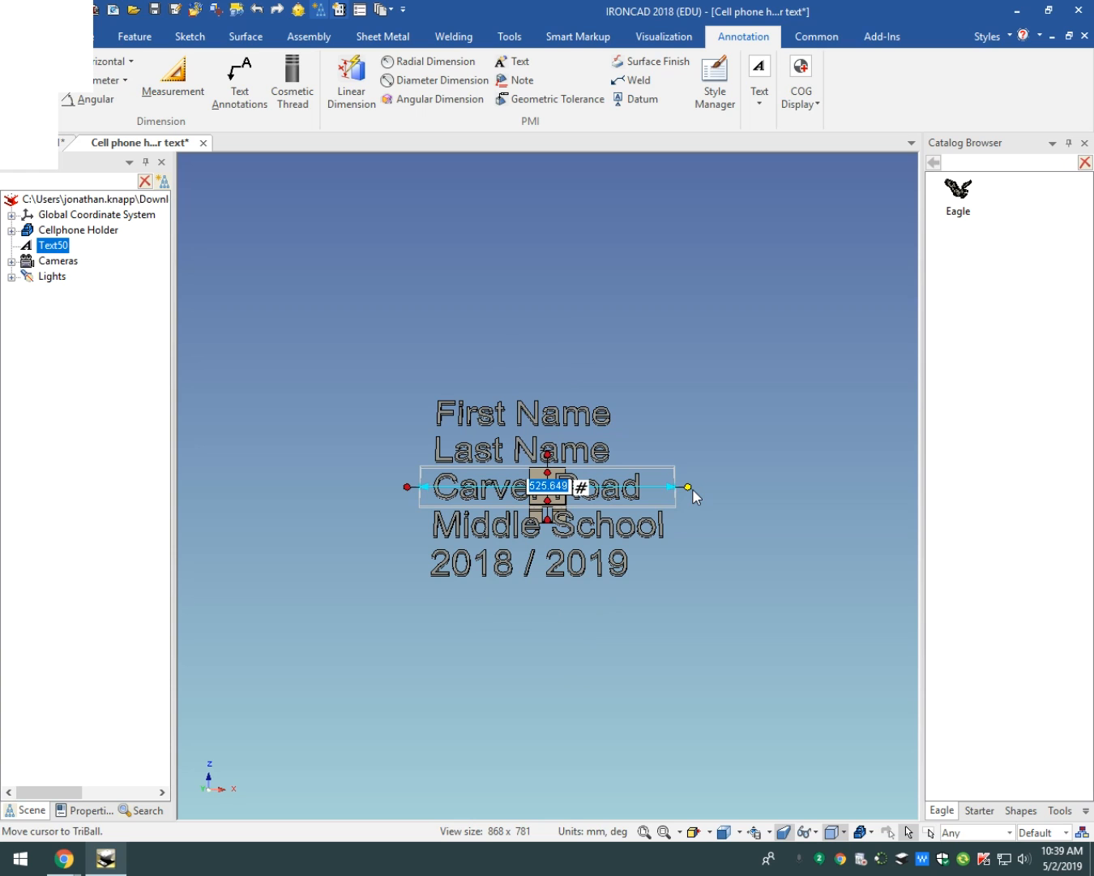
{"action": "left_click", "coordinate": [654, 835]}
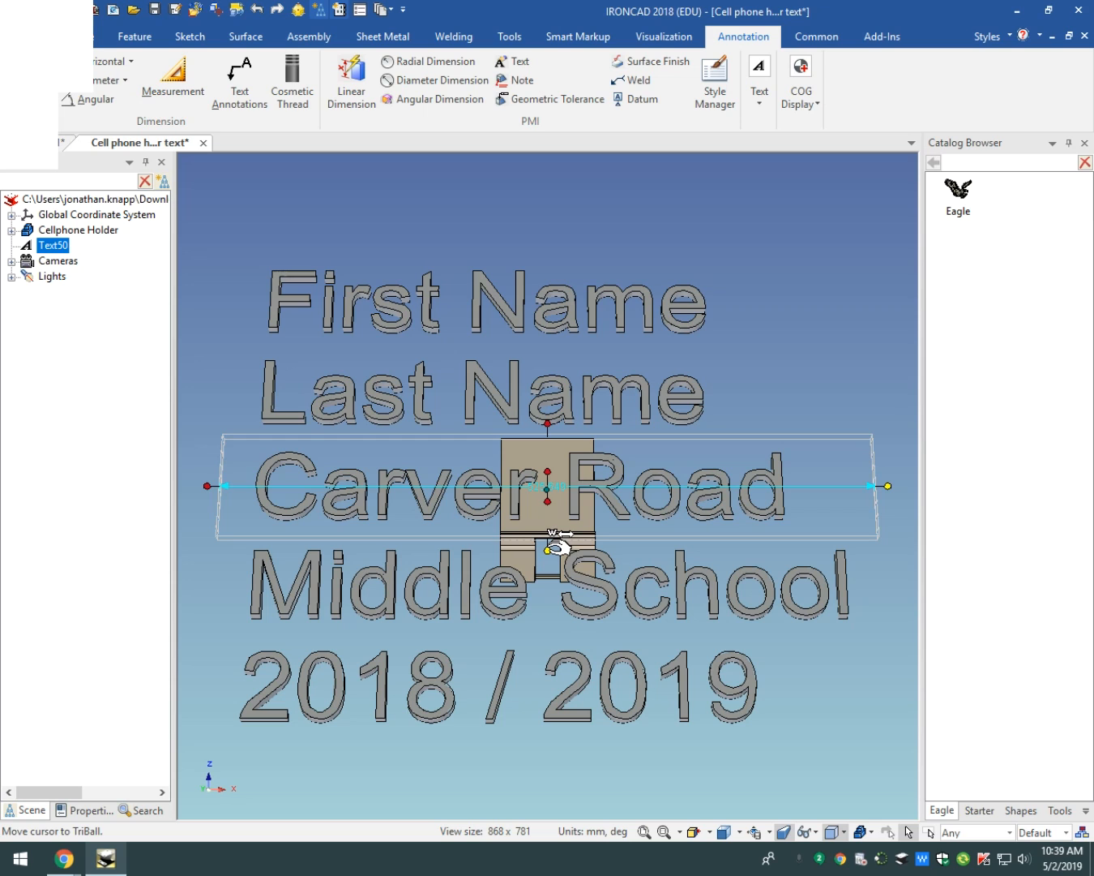
{"action": "left_click_drag", "start_coordinate": [549, 551], "coordinate": [548, 540]}
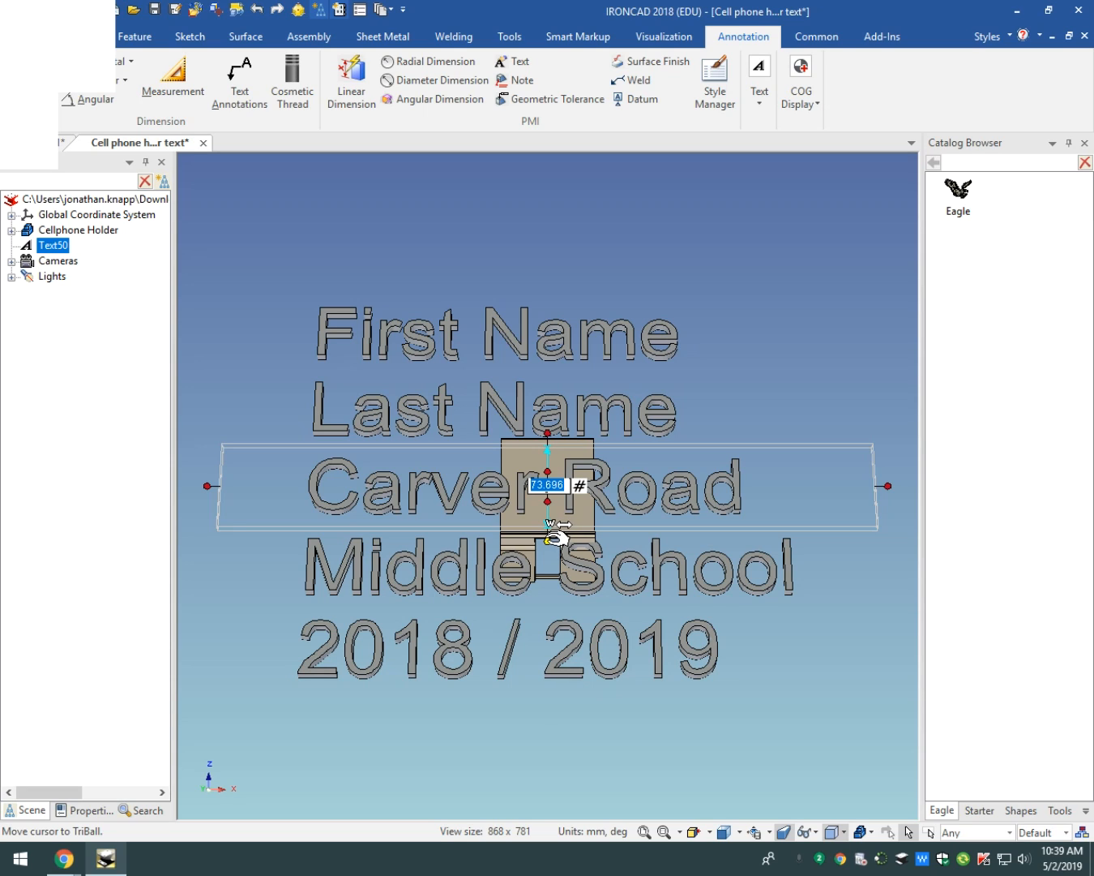
{"action": "mouse_move", "coordinate": [548, 539]}
{"action": "left_mouse_down"}
{"action": "mouse_move", "coordinate": [556, 514]}
{"action": "mouse_move", "coordinate": [547, 519]}
{"action": "mouse_move", "coordinate": [547, 508]}
{"action": "left_mouse_up"}
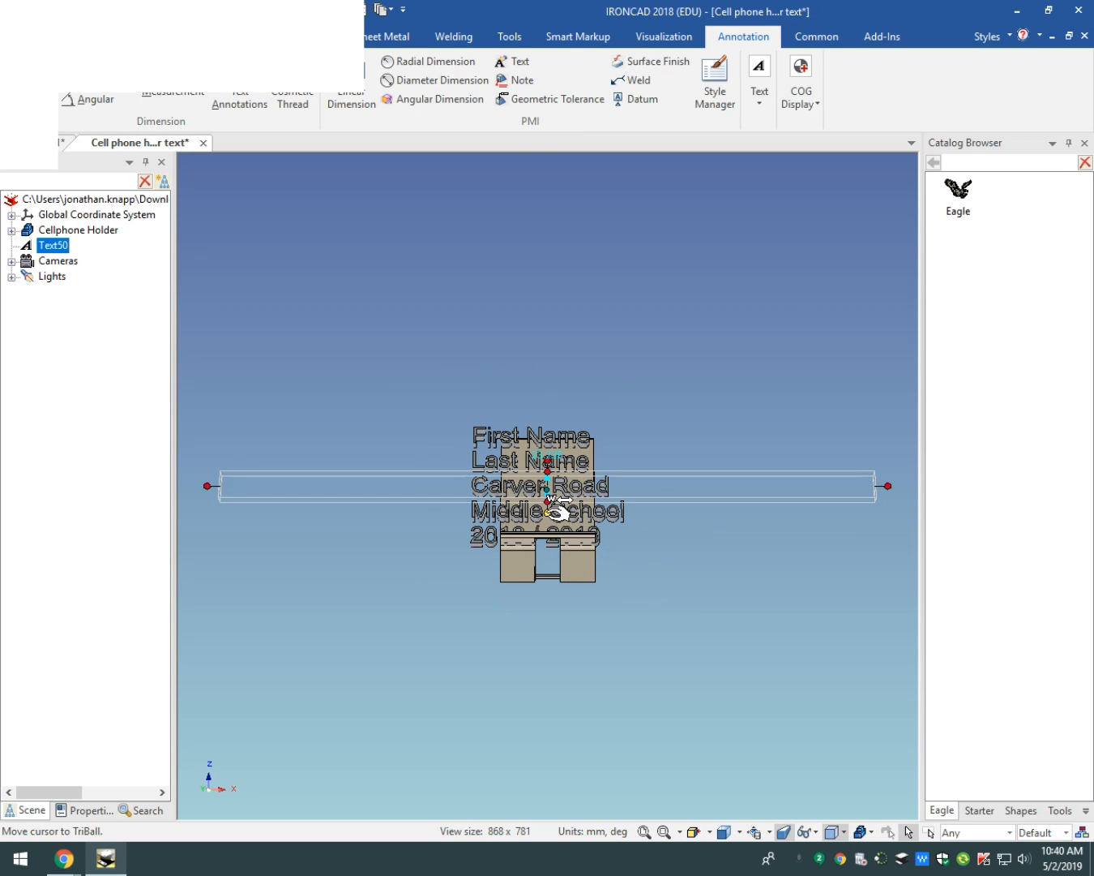
{"action": "left_click_drag", "start_coordinate": [548, 511], "coordinate": [548, 506]}
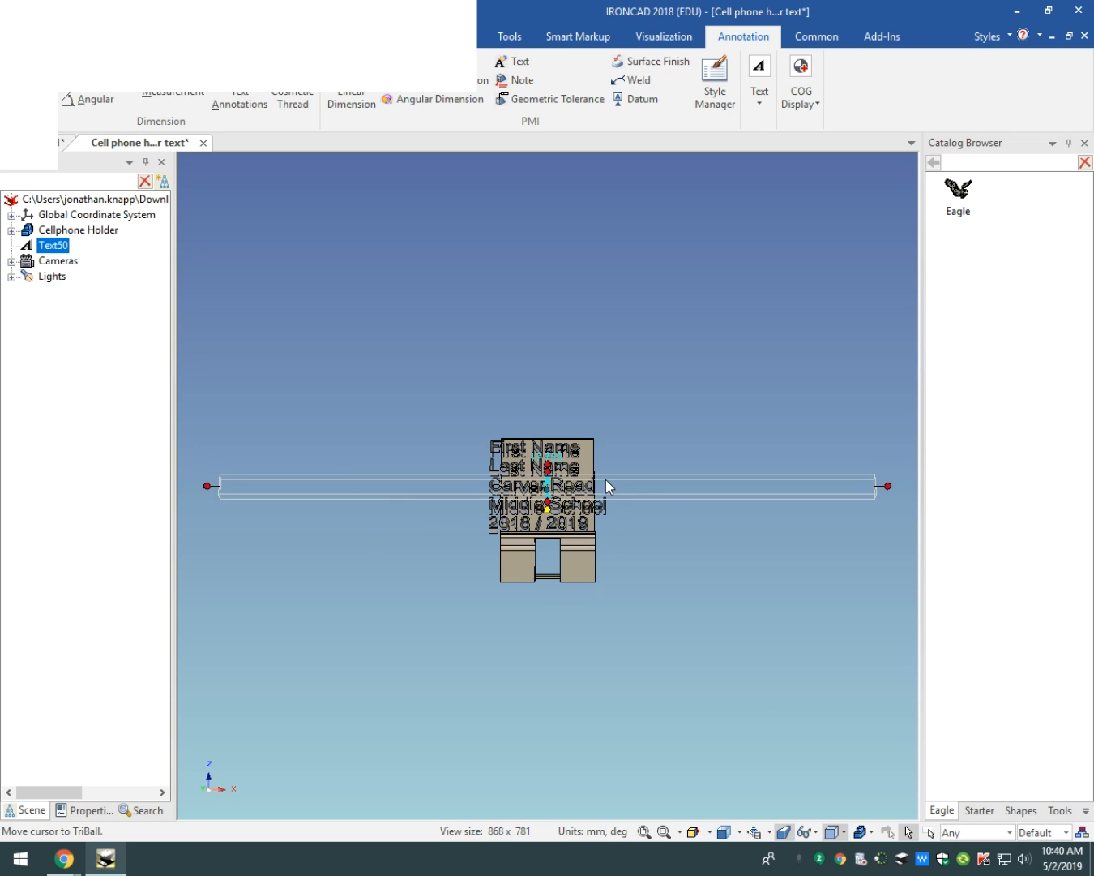
{"action": "left_click", "coordinate": [643, 833]}
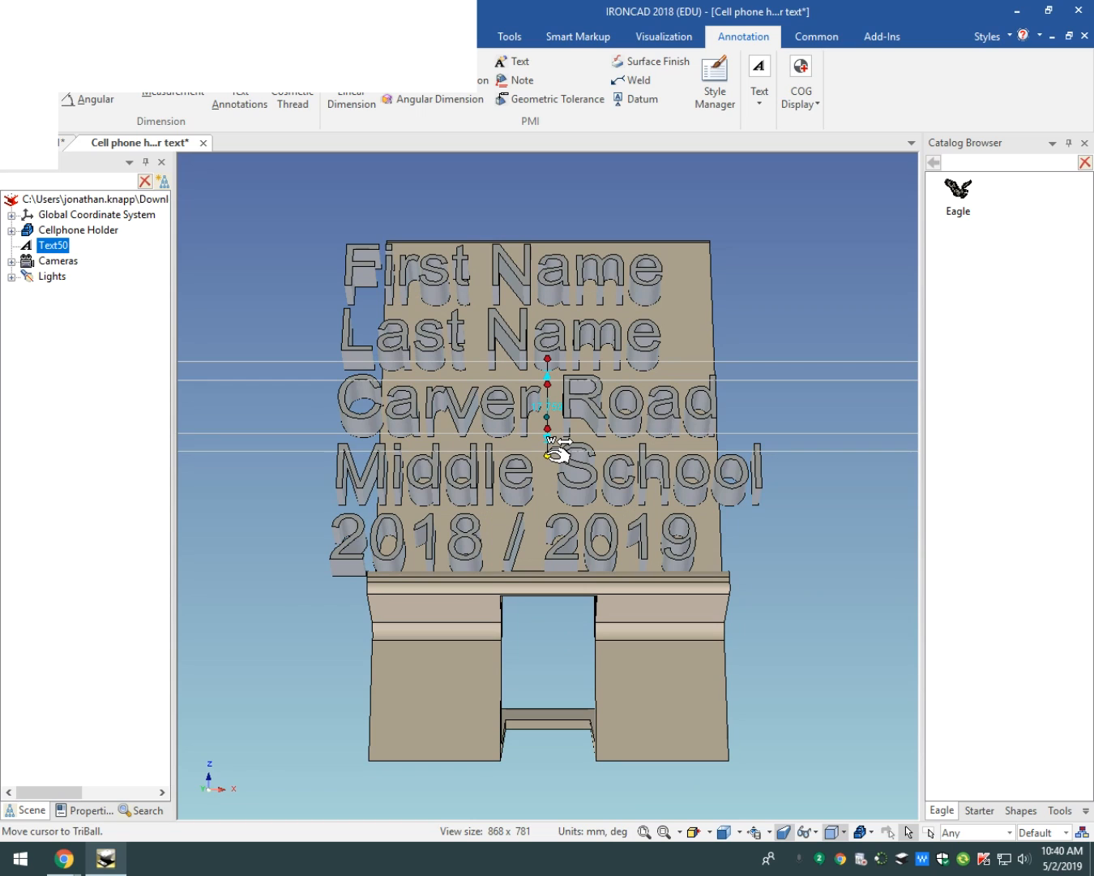
{"action": "left_click_drag", "start_coordinate": [548, 454], "coordinate": [548, 446]}
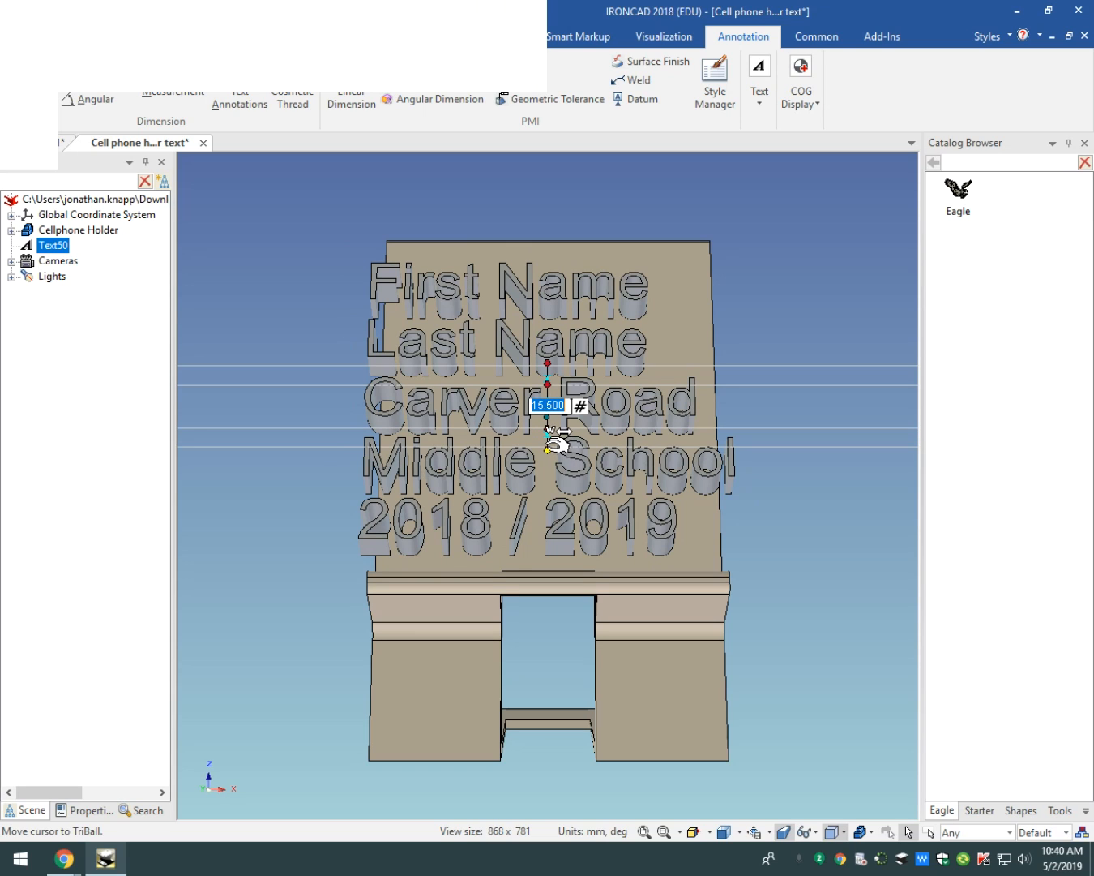
{"action": "left_click_drag", "start_coordinate": [550, 445], "coordinate": [546, 448]}
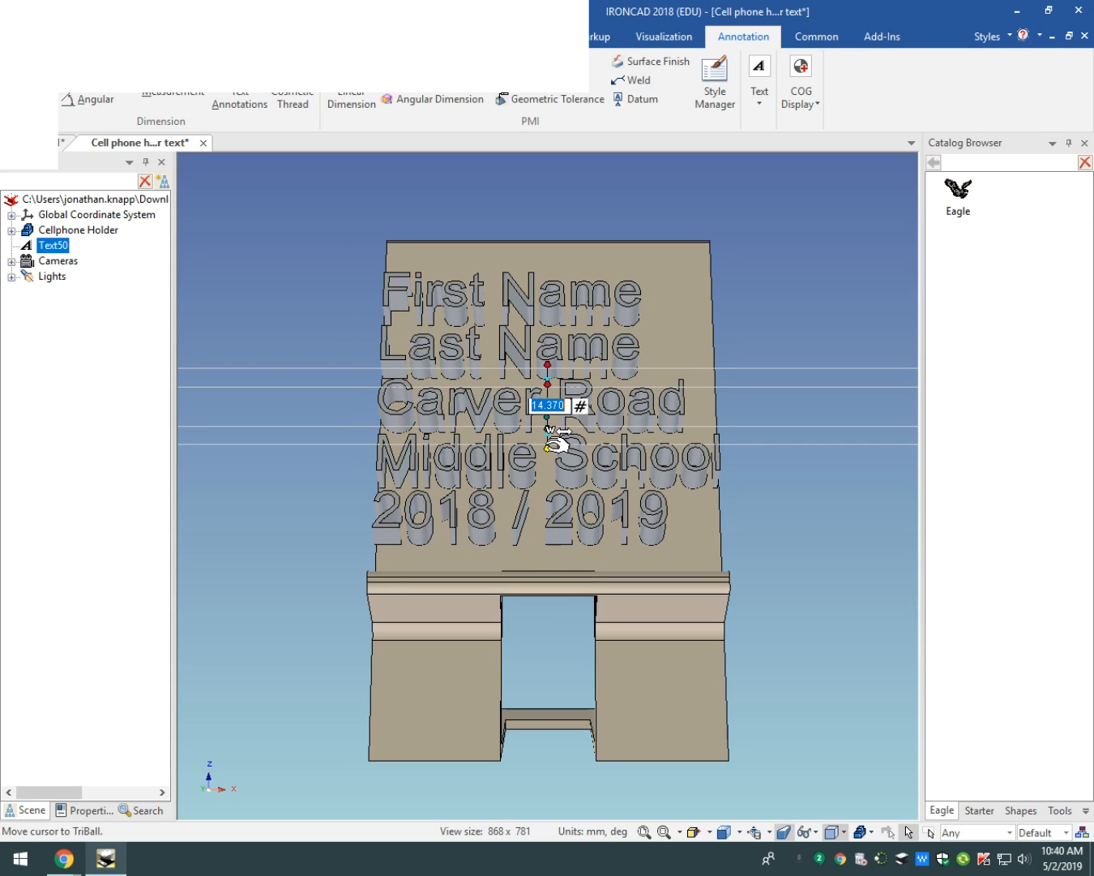
{"action": "left_click_drag", "start_coordinate": [555, 445], "coordinate": [547, 446]}
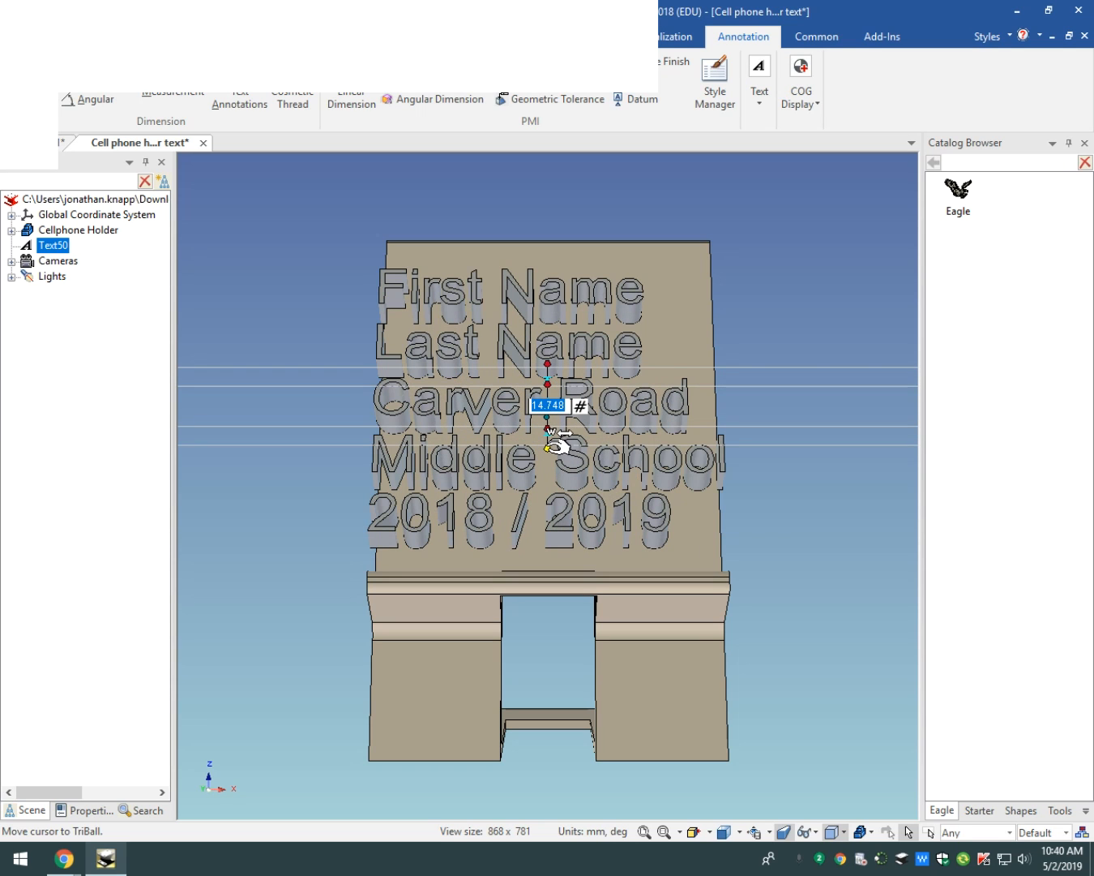
{"action": "left_click_drag", "start_coordinate": [548, 446], "coordinate": [548, 445]}
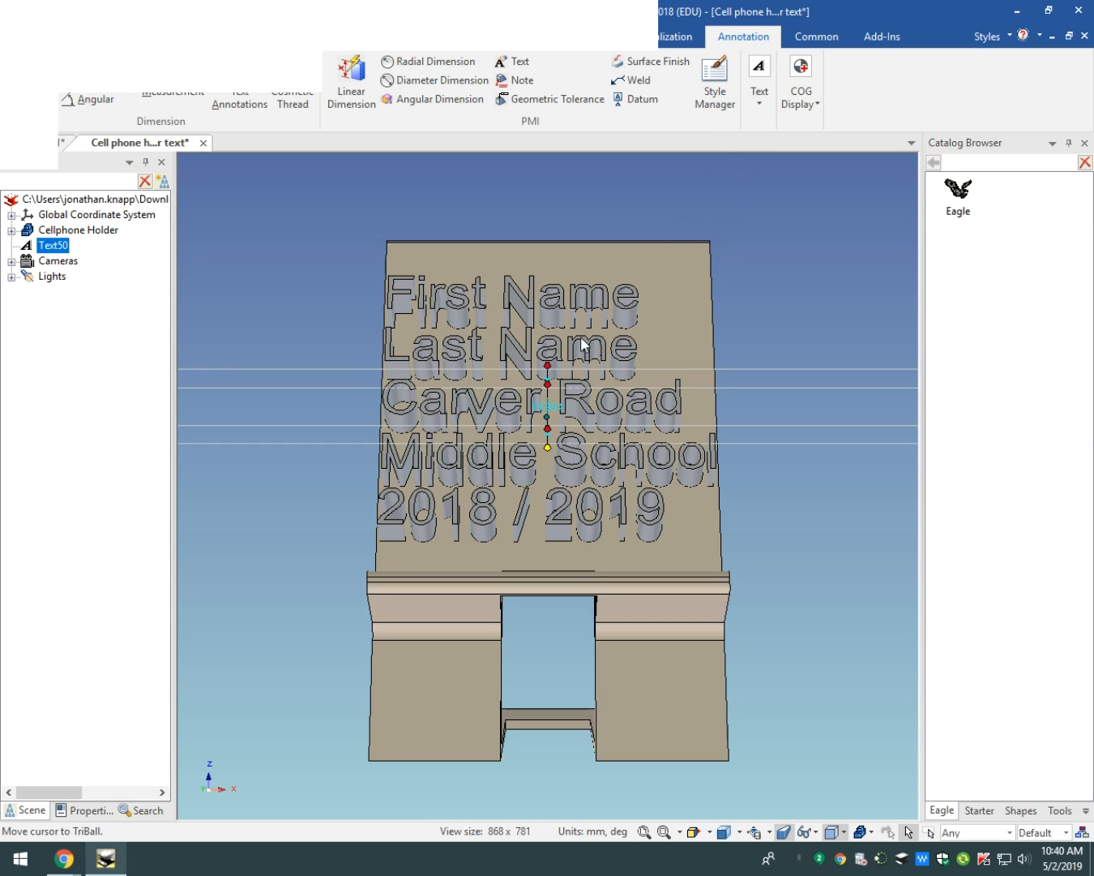
- Center-align the lines of the 3D text
{"action": "left_click", "coordinate": [761, 105]}
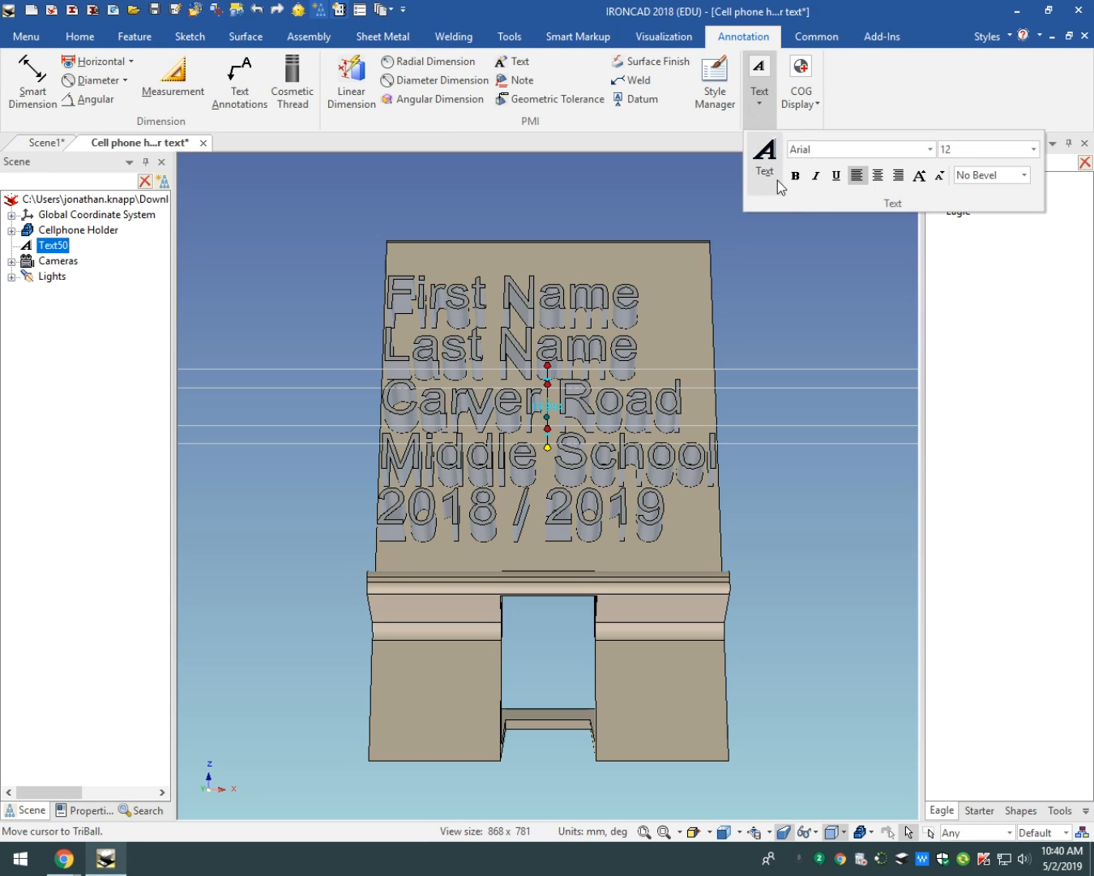
{"action": "left_click", "coordinate": [857, 177]}
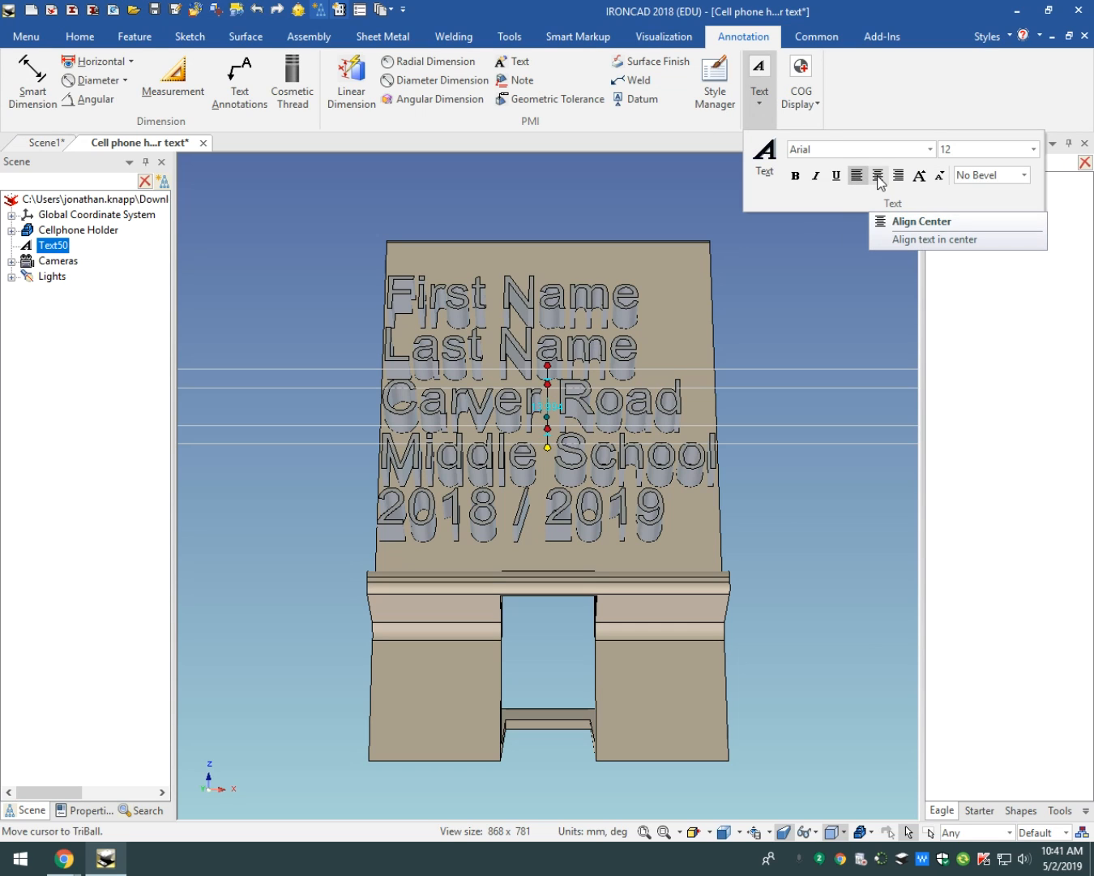
{"action": "left_click", "coordinate": [878, 177]}
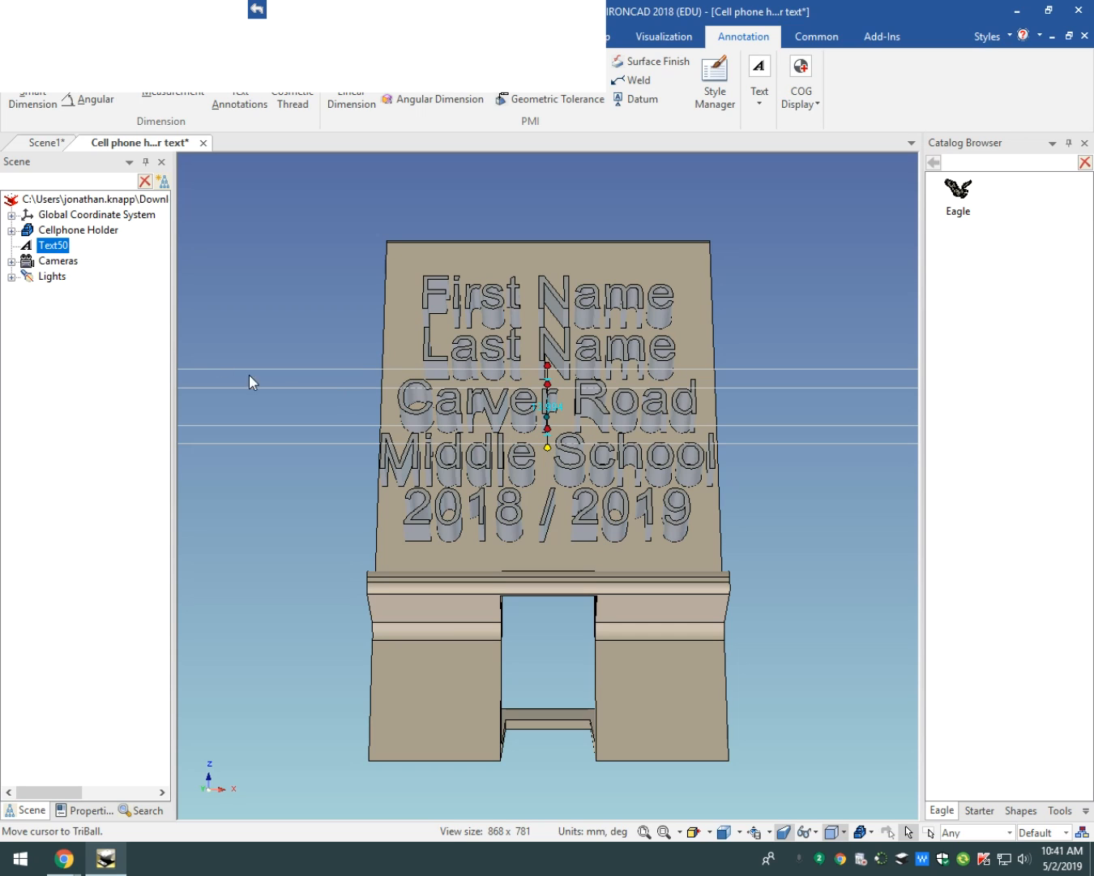
{"action": "right_click", "coordinate": [46, 248]}
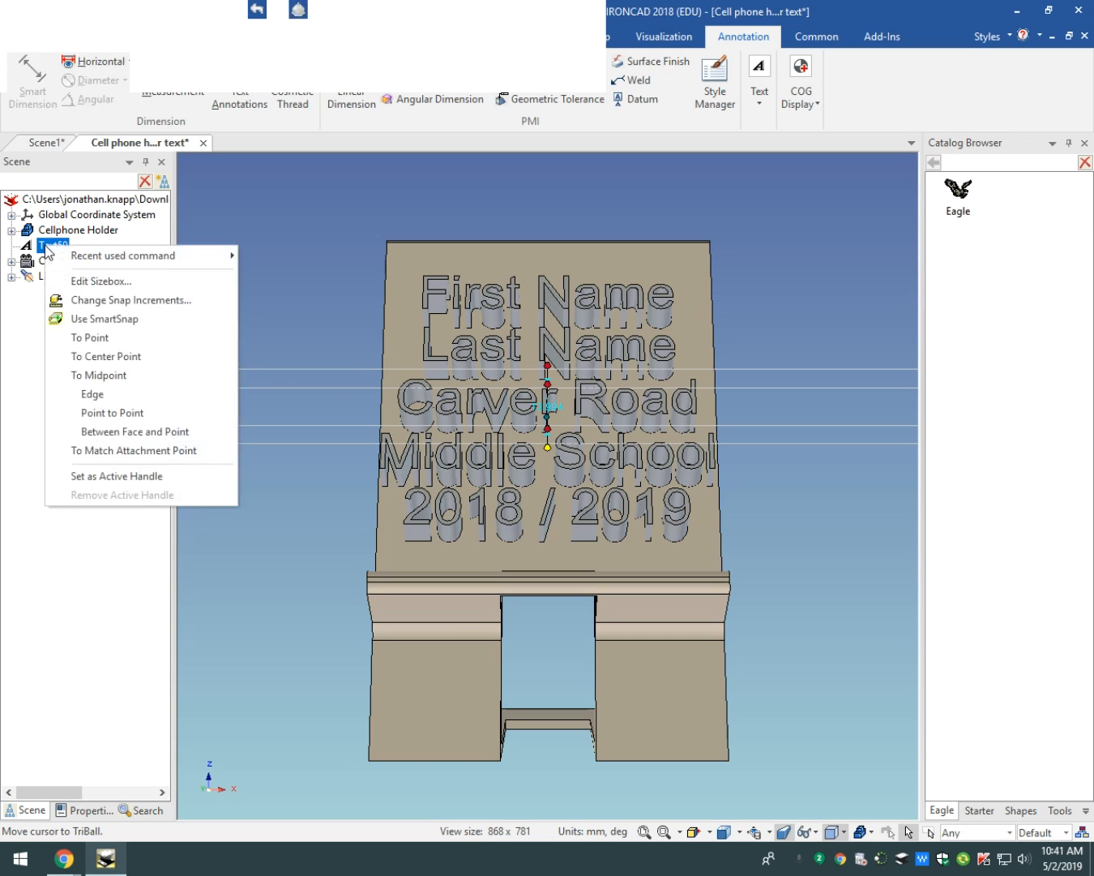
{"action": "left_click", "coordinate": [85, 284]}
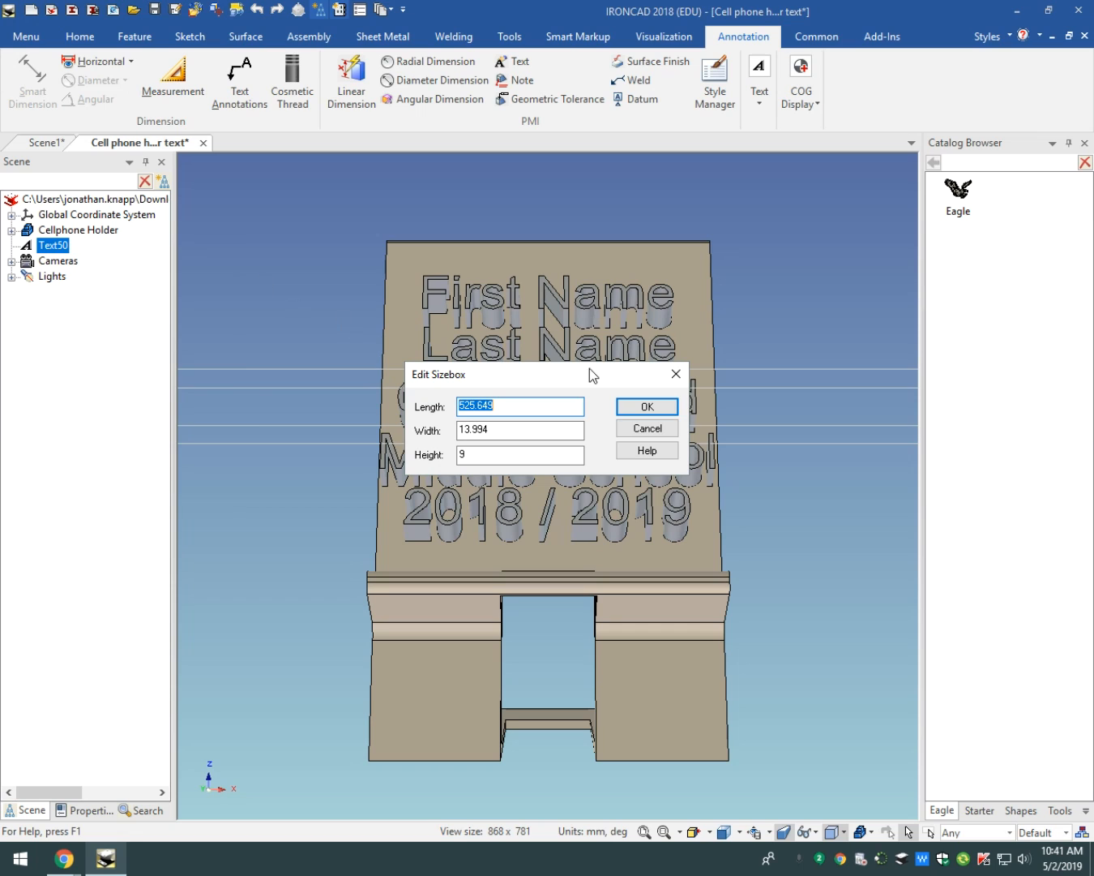
{"action": "left_click", "coordinate": [649, 430]}
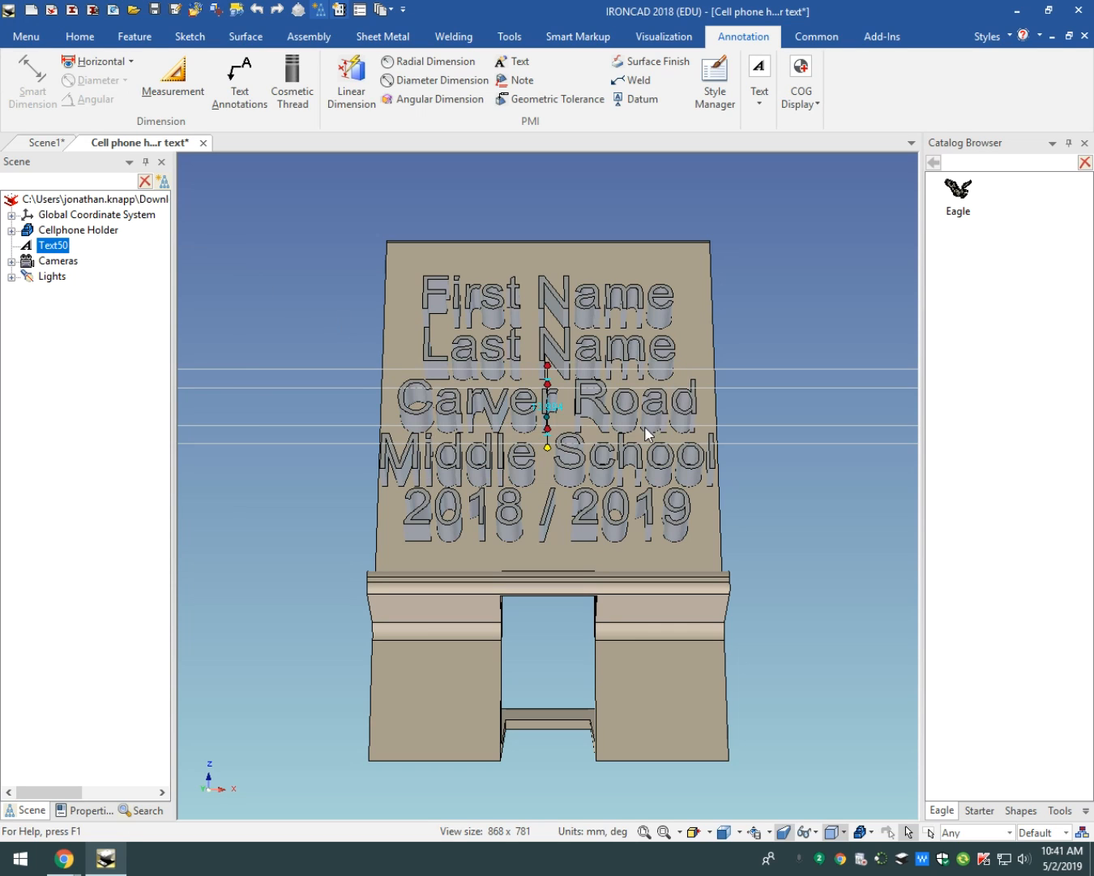
{"action": "right_click", "coordinate": [40, 248]}
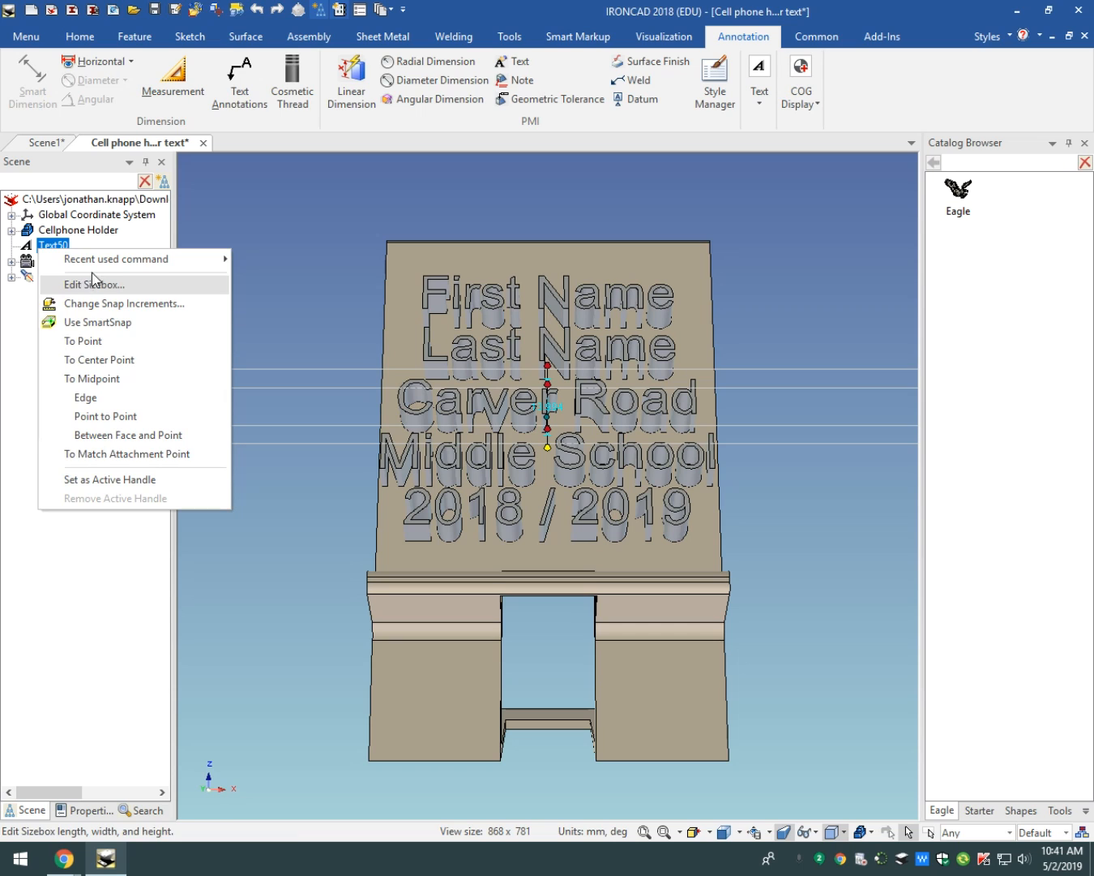
{"action": "left_click", "coordinate": [250, 234]}
- Reopen the 3D text for editing and move the cursor up toward its first lines
{"action": "left_click", "coordinate": [54, 246]}
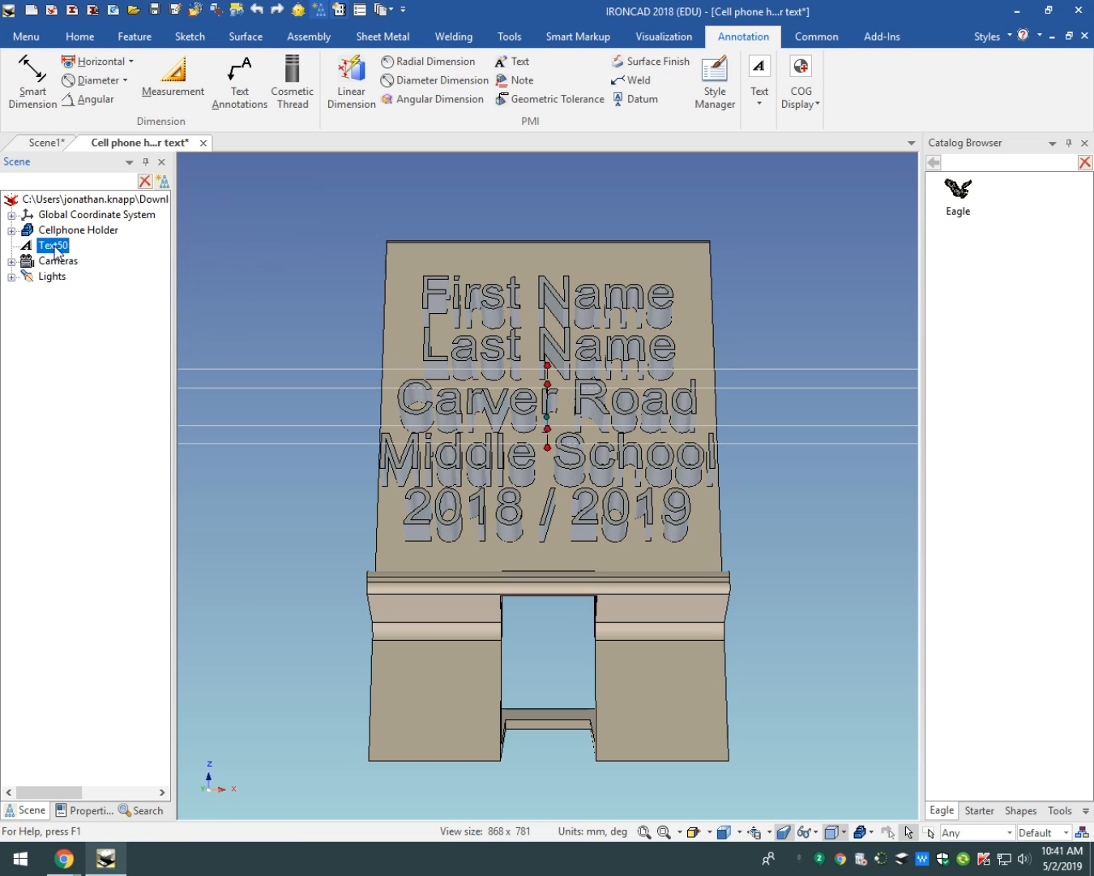
{"action": "right_click", "coordinate": [55, 249]}
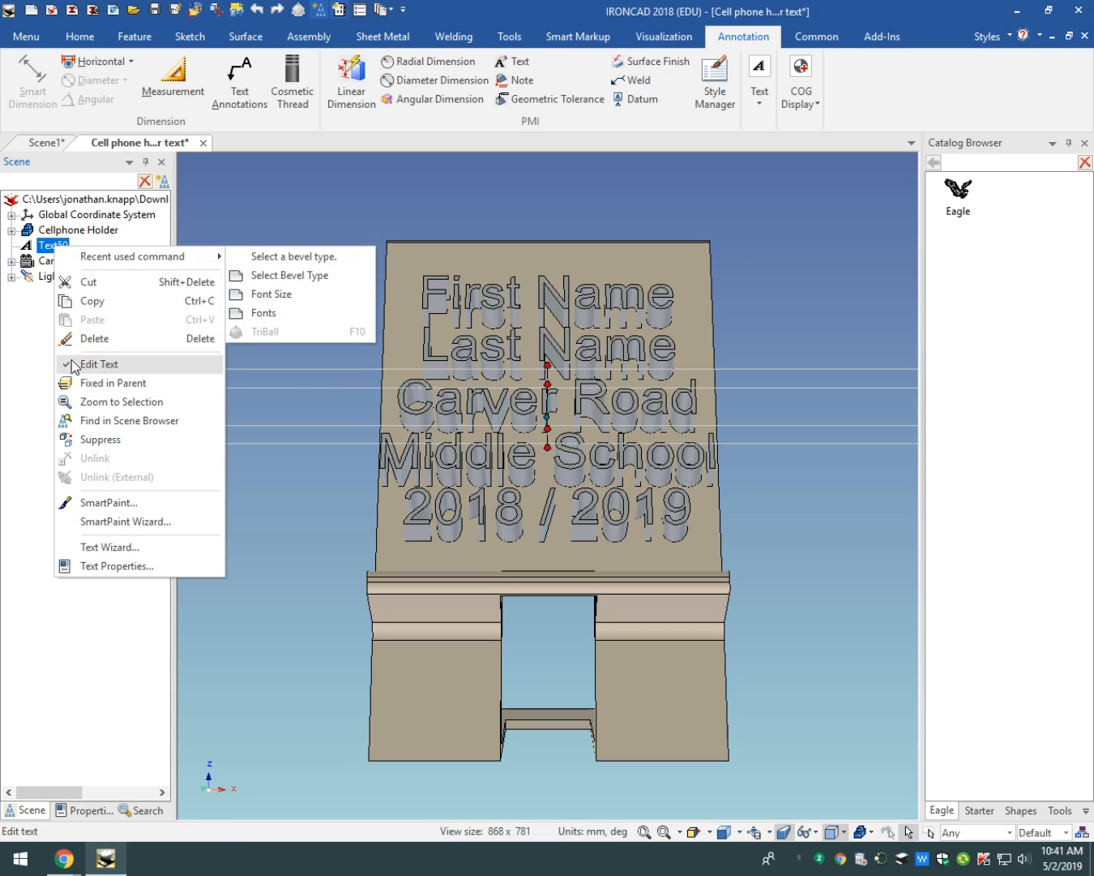
{"action": "left_click", "coordinate": [98, 364]}
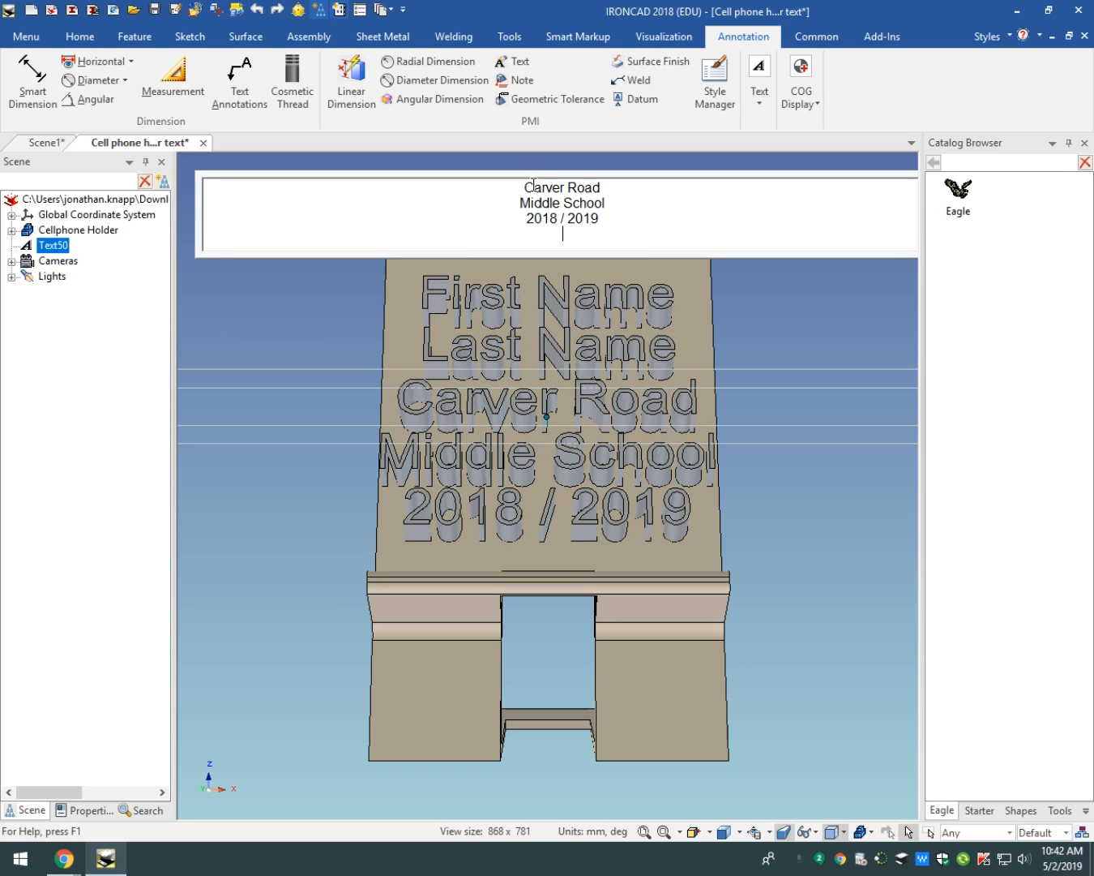
{"action": "scroll", "coordinate": [599, 229], "scroll_direction": "up", "scroll_amount": 3}
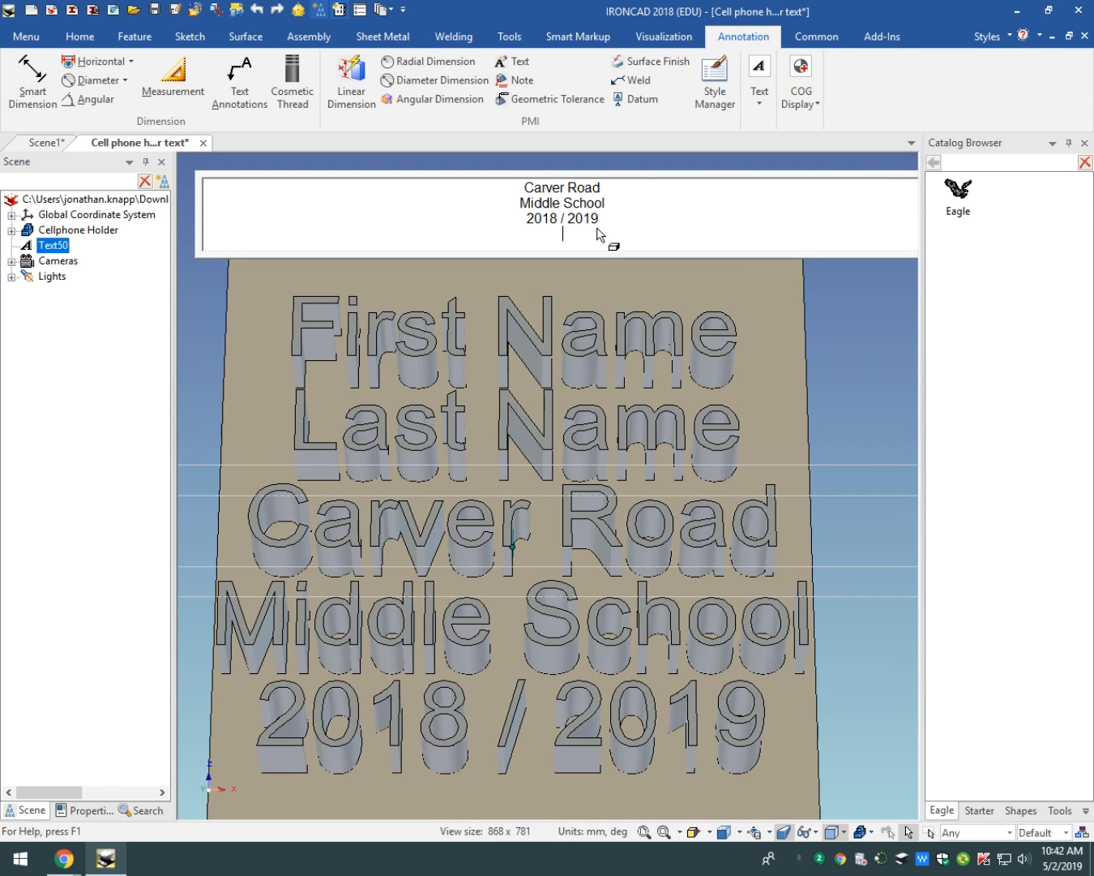
{"action": "scroll", "coordinate": [600, 236], "scroll_direction": "down", "scroll_amount": 2}
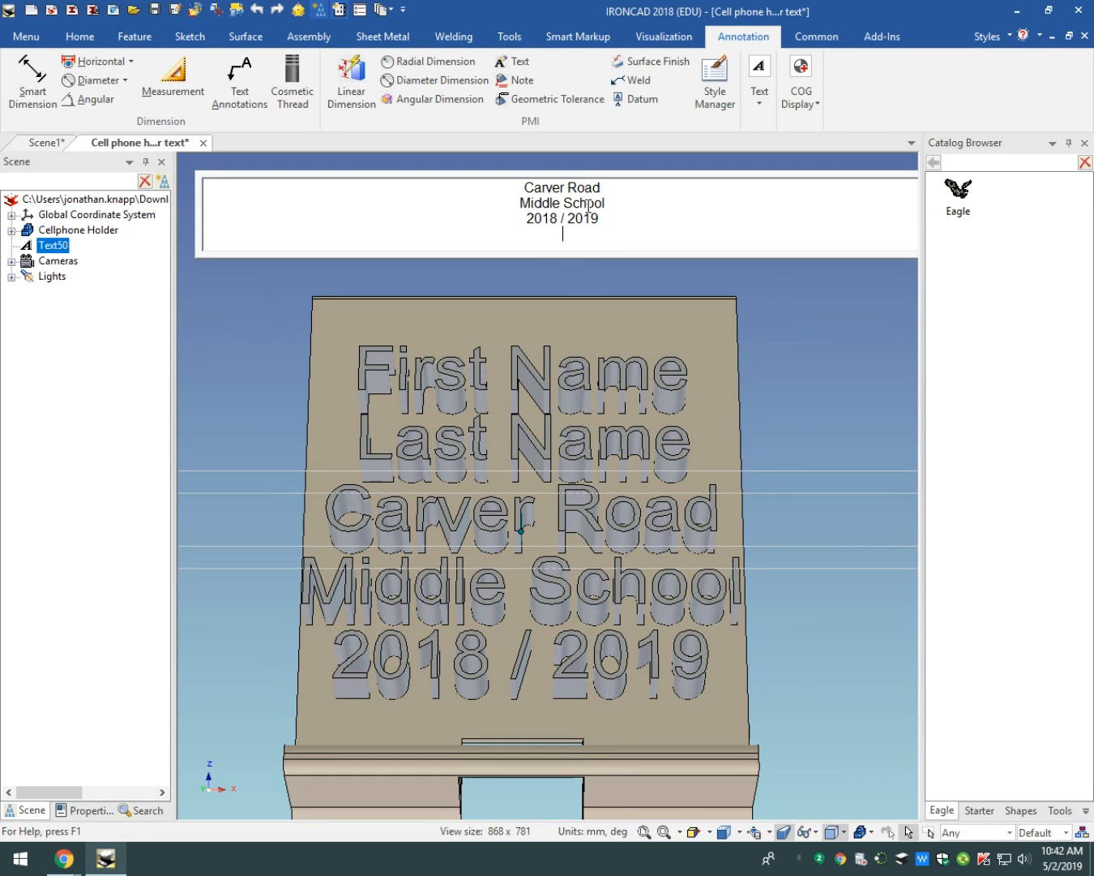
{"action": "key", "text": "Up"}
{"action": "key", "text": "Up"}
{"action": "key", "text": "Up"}
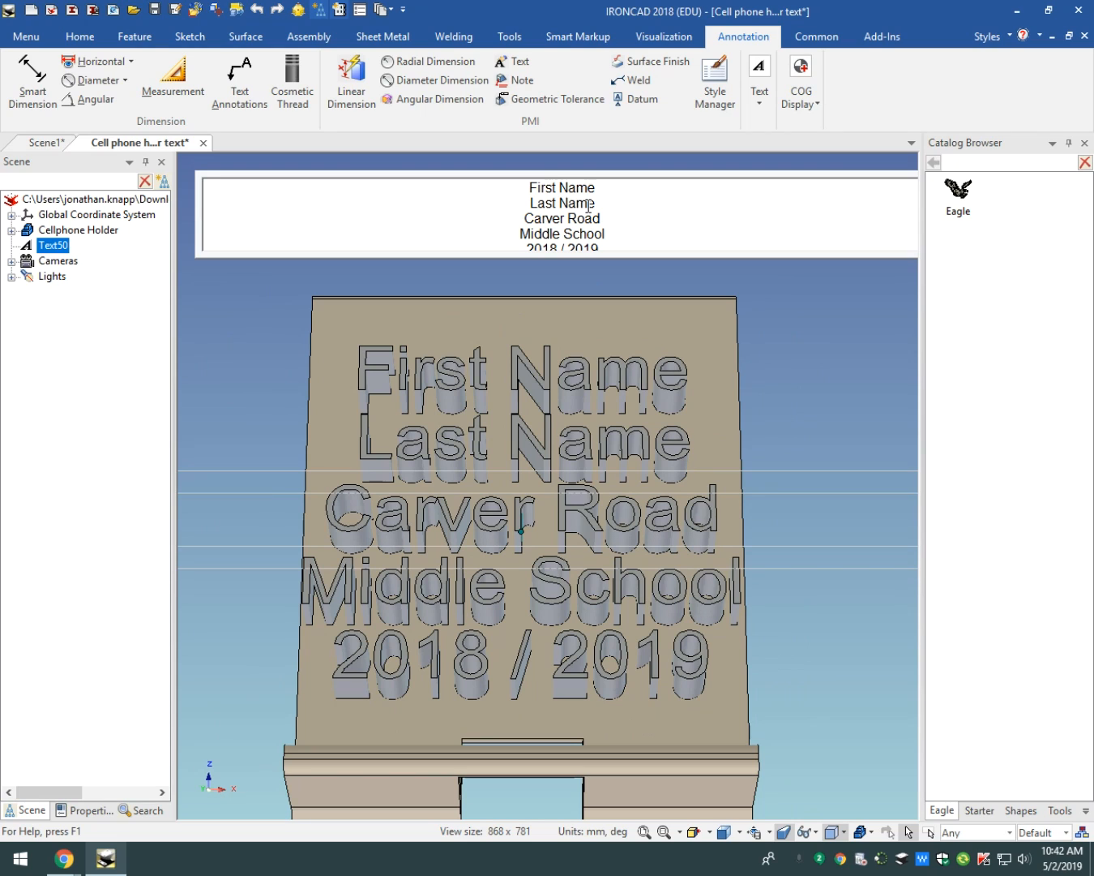